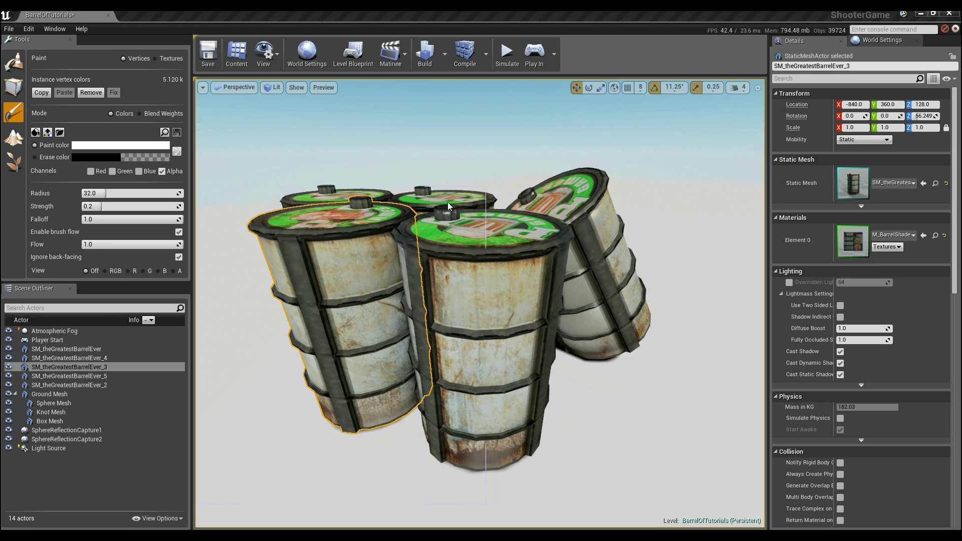
Paint the alpha vertex colors over the front barrel and the barrel beside it to reveal their clean metal surface.
click(507, 330)
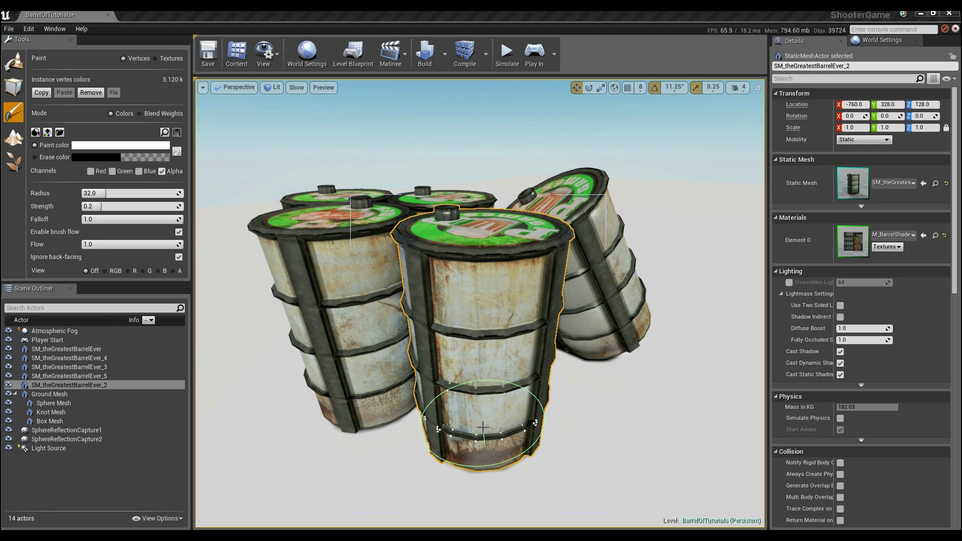
mouse_move(483, 427)
mouse_down()
mouse_move(458, 397)
mouse_move(494, 269)
mouse_move(486, 436)
mouse_up()
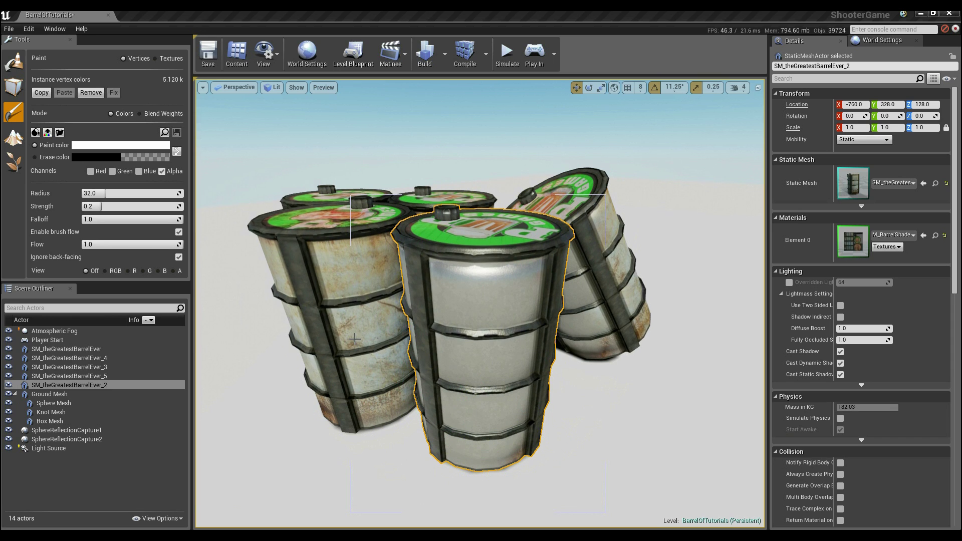
click(355, 338)
mouse_move(355, 339)
mouse_down()
mouse_move(366, 369)
mouse_move(340, 381)
mouse_move(341, 256)
mouse_move(311, 414)
mouse_up()
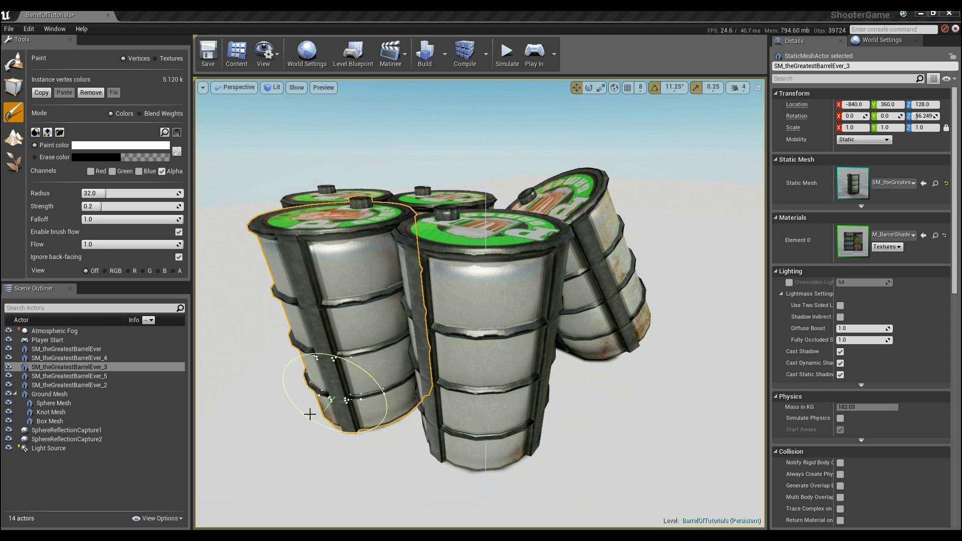
Erase the alpha vertex paint from the front barrel and its neighbor to restore their rusty surface.
click(493, 398)
mouse_move(492, 413)
shift+mouse_down()
mouse_move(436, 398)
mouse_move(482, 265)
mouse_move(396, 269)
shift+mouse_up()
click(311, 364)
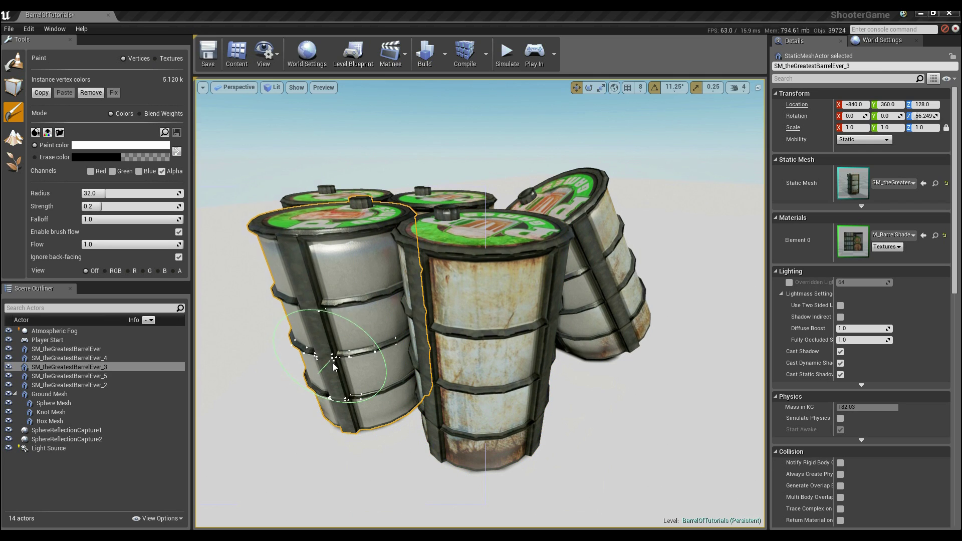
mouse_move(350, 357)
shift+mouse_down()
mouse_move(346, 311)
mouse_move(321, 271)
mouse_move(350, 235)
mouse_move(361, 240)
shift+mouse_up()
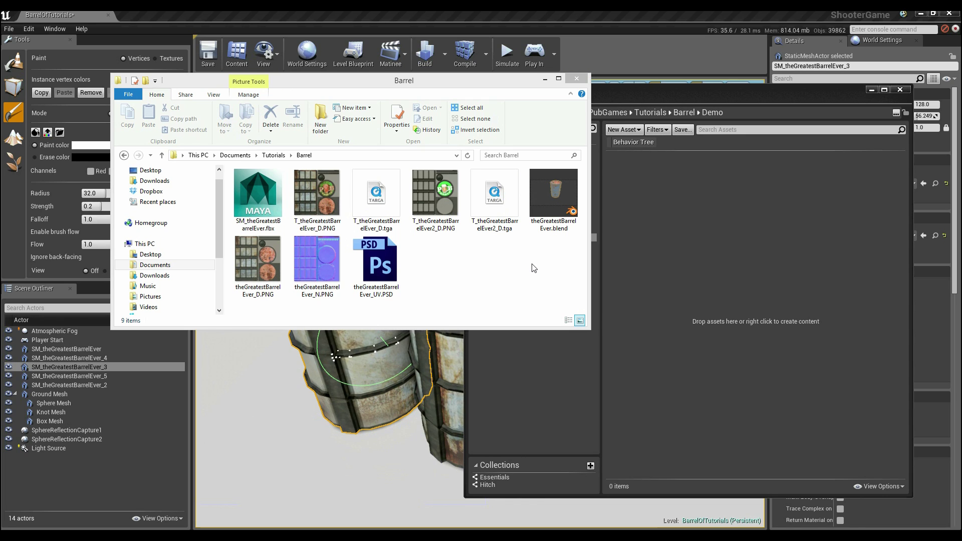
Bring SM_theGreatestBarrelEver.fbx, T_theGreatestBarrelEver_D.tga, T_theGreatestBarrelEver2_D.tga and theGreatestBarrelEver_N.PNG from the Barrel folder on disk into the Demo content folder.
click(516, 299)
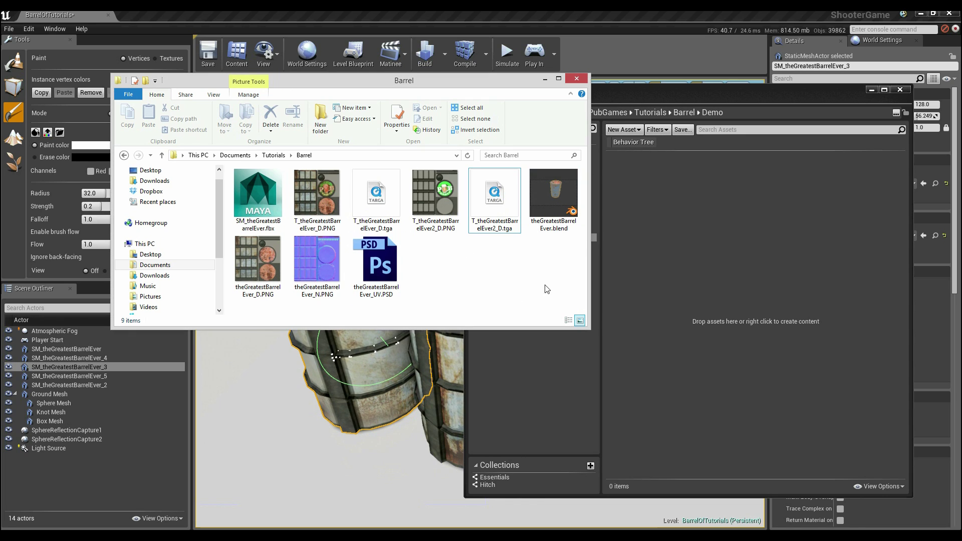
click(266, 204)
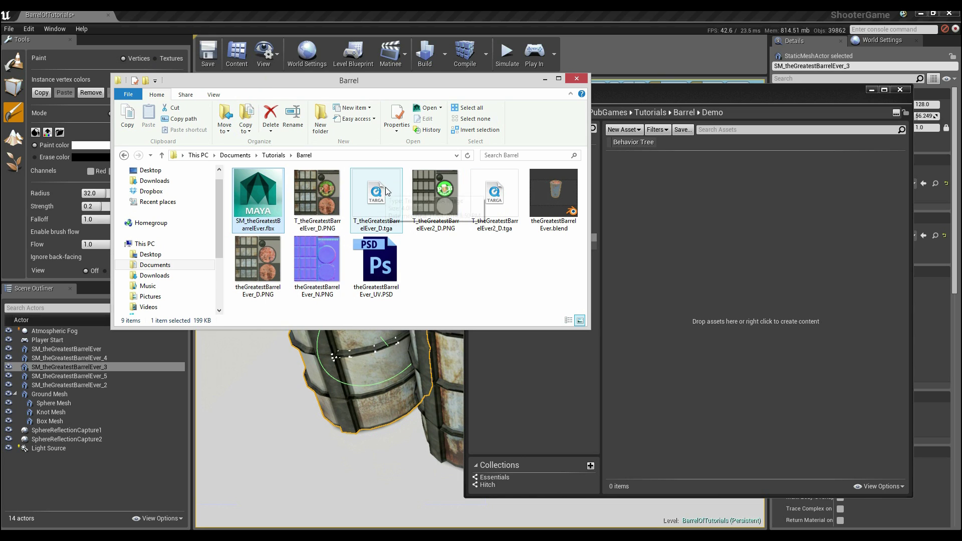
ctrl+click(377, 198)
ctrl+click(495, 198)
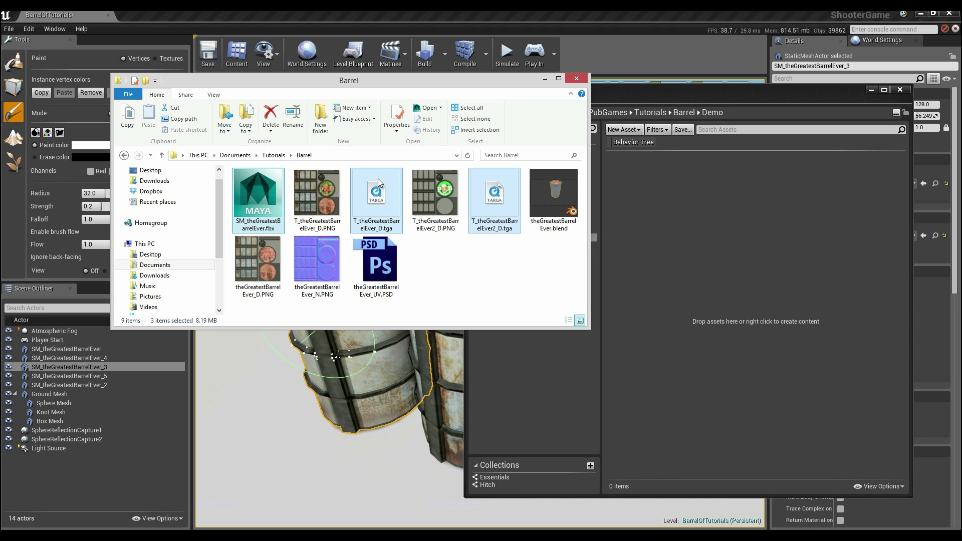
ctrl+click(317, 278)
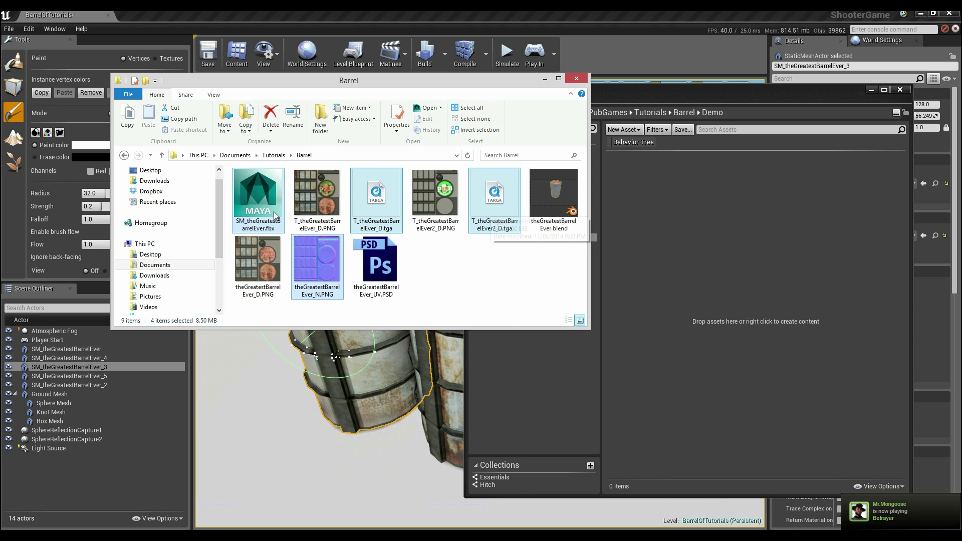
drag(498, 211, 731, 315)
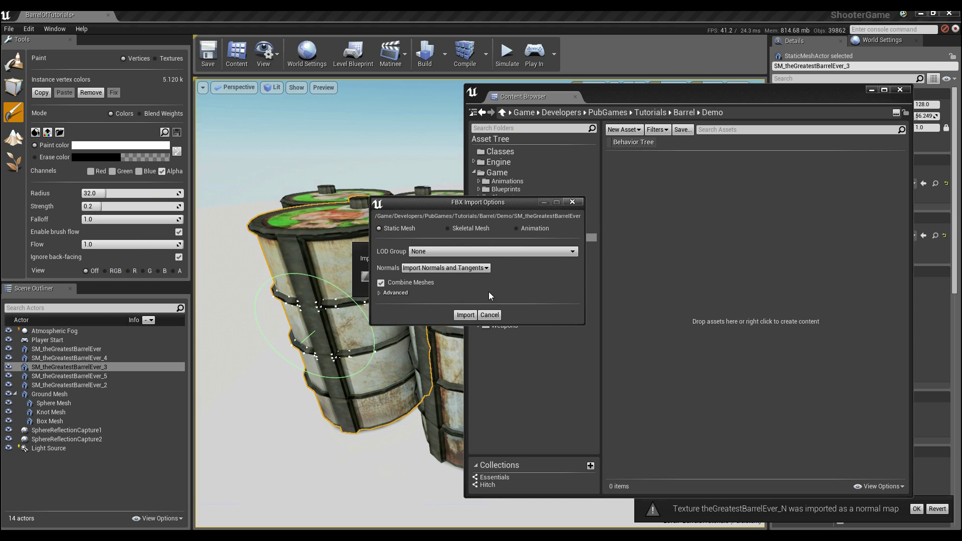
Import the barrel FBX as a static mesh with combined meshes and imported normals and tangents, dismissing the FBX version warning.
click(466, 315)
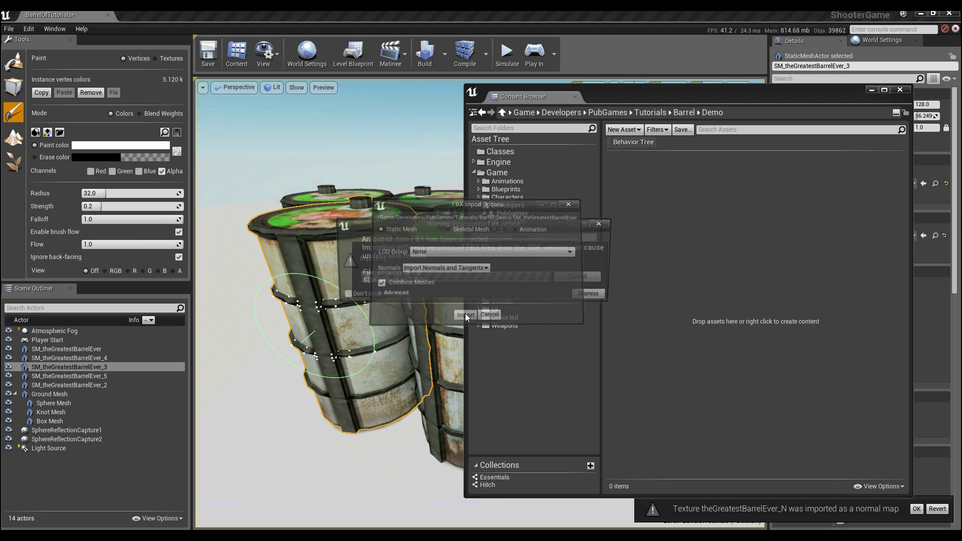
click(594, 296)
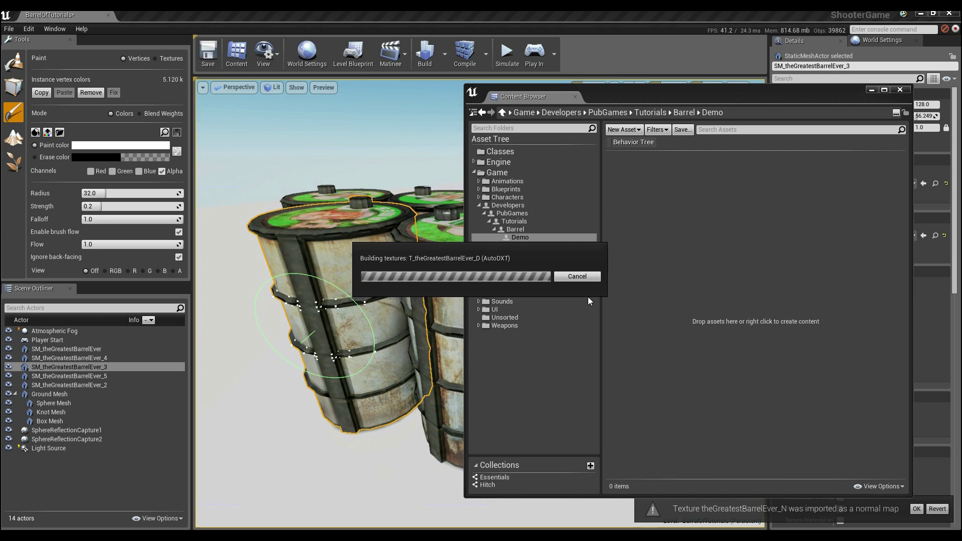
click(674, 288)
Create a new material named M_BarrelShader2 in the Demo folder.
mouse_move(634, 182)
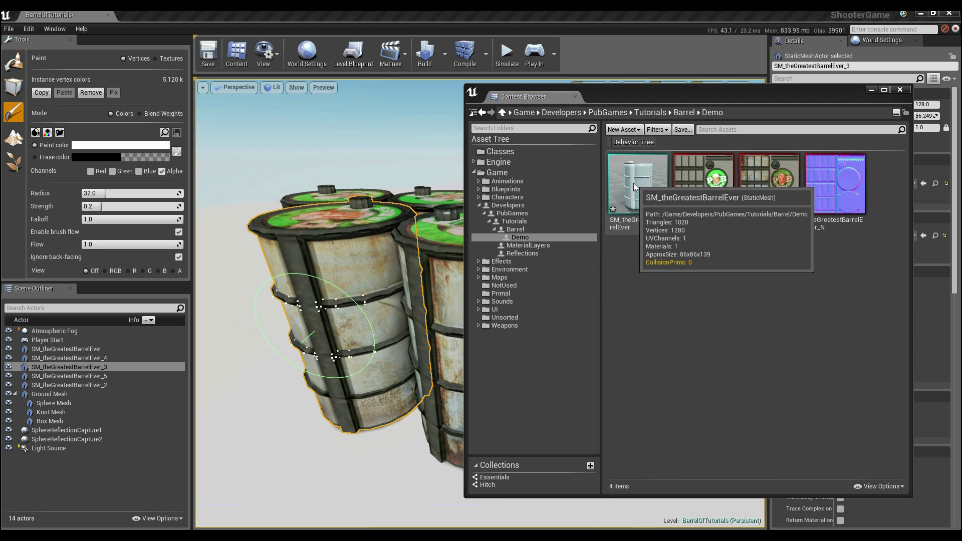
mouse_move(726, 196)
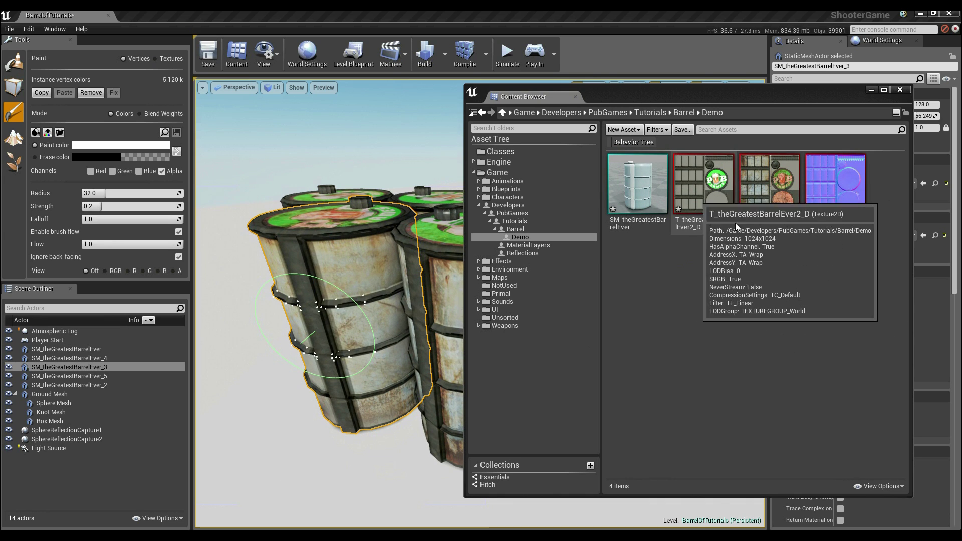
mouse_move(769, 197)
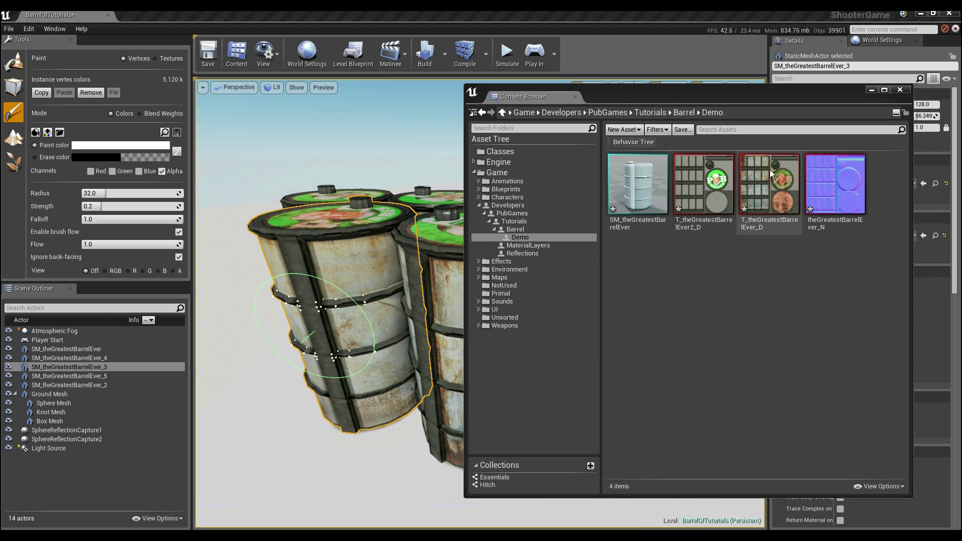
mouse_move(853, 187)
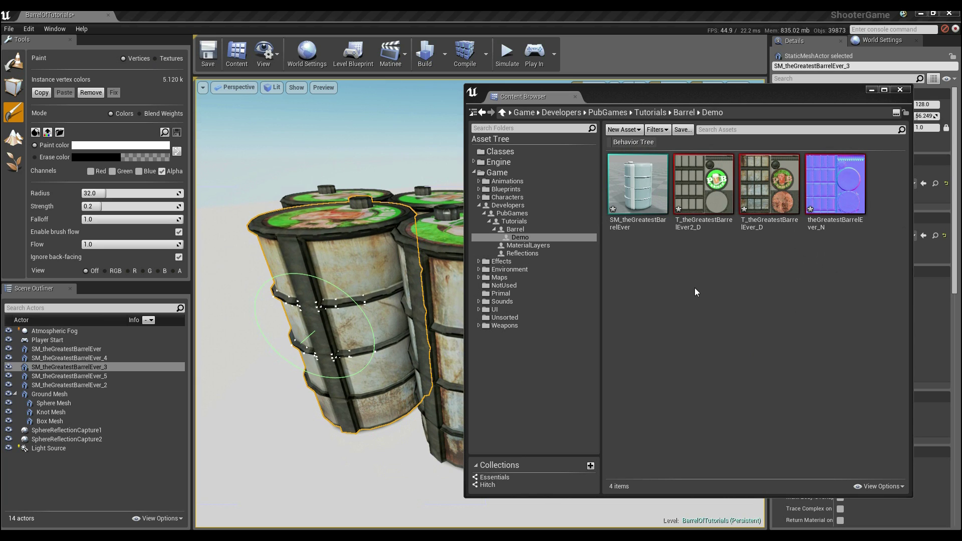
right_click(701, 277)
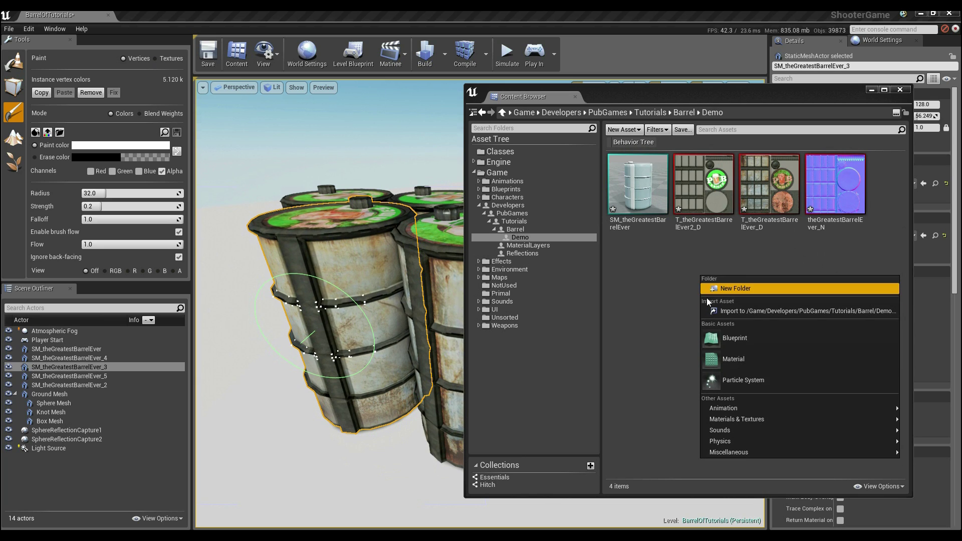
click(741, 365)
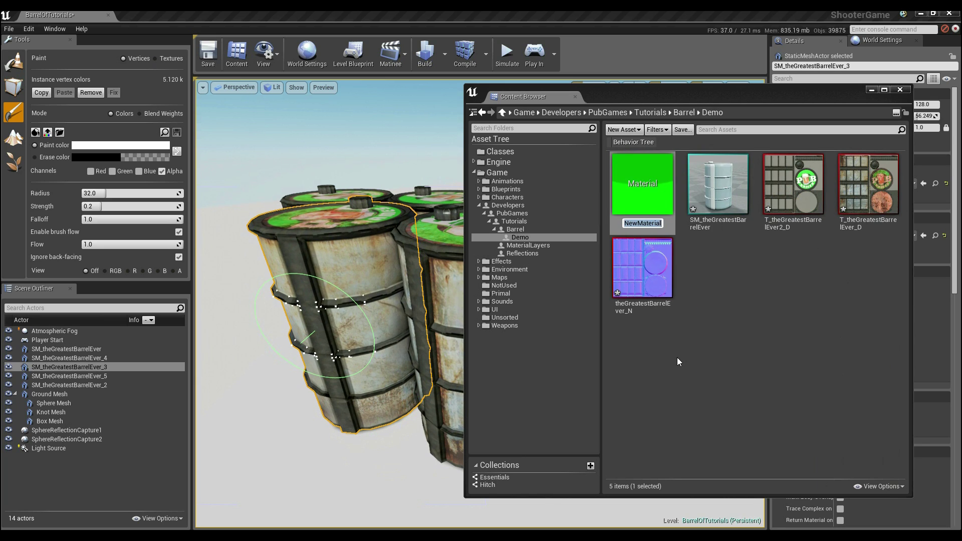
text(M_BarrelShader2)
key(Return)
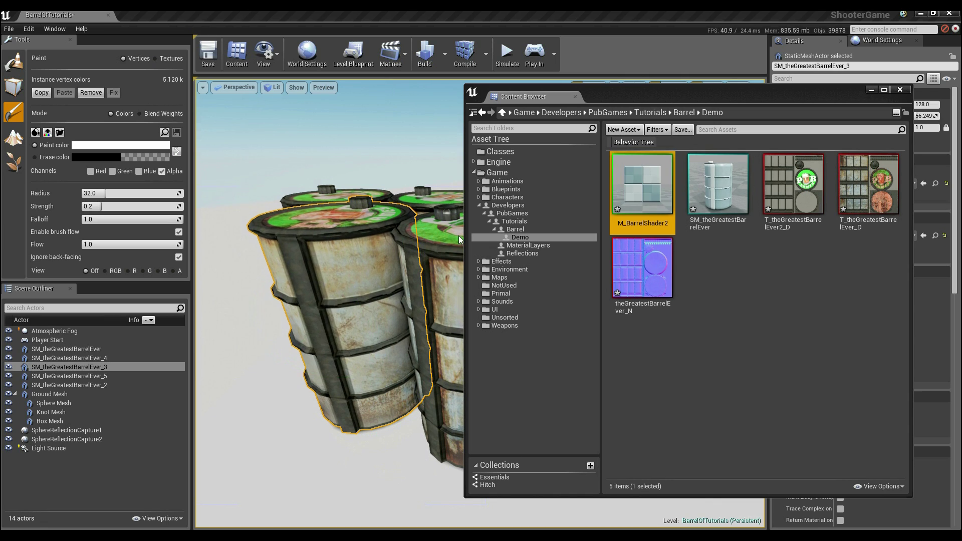
click(708, 354)
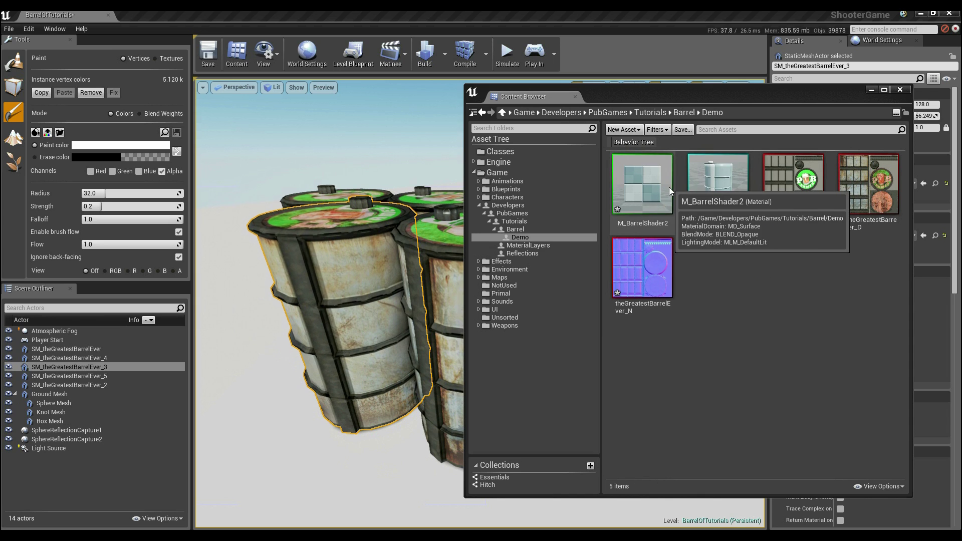
Open M_BarrelShader2 for editing and reposition the Content Browser window so the graph and all textures are accessible.
click(637, 186)
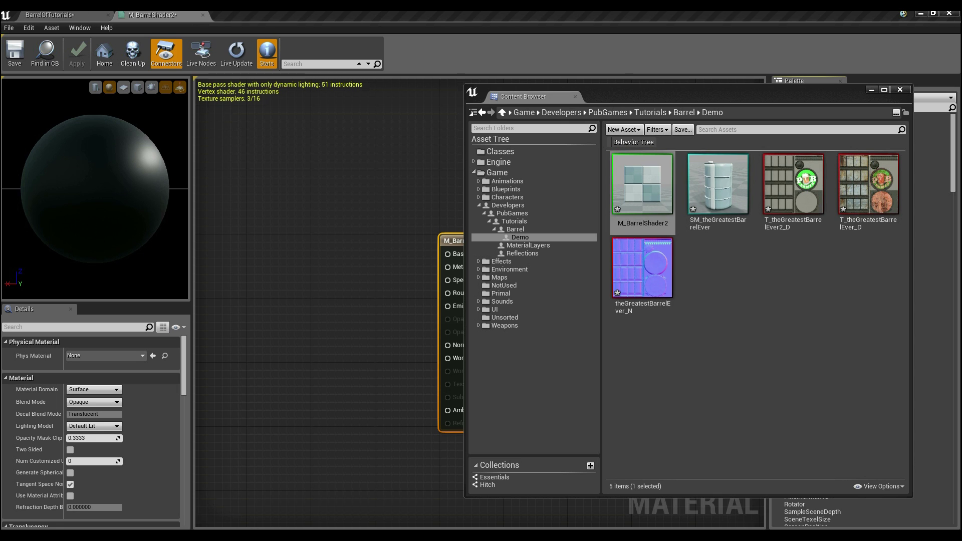
drag(825, 103, 919, 79)
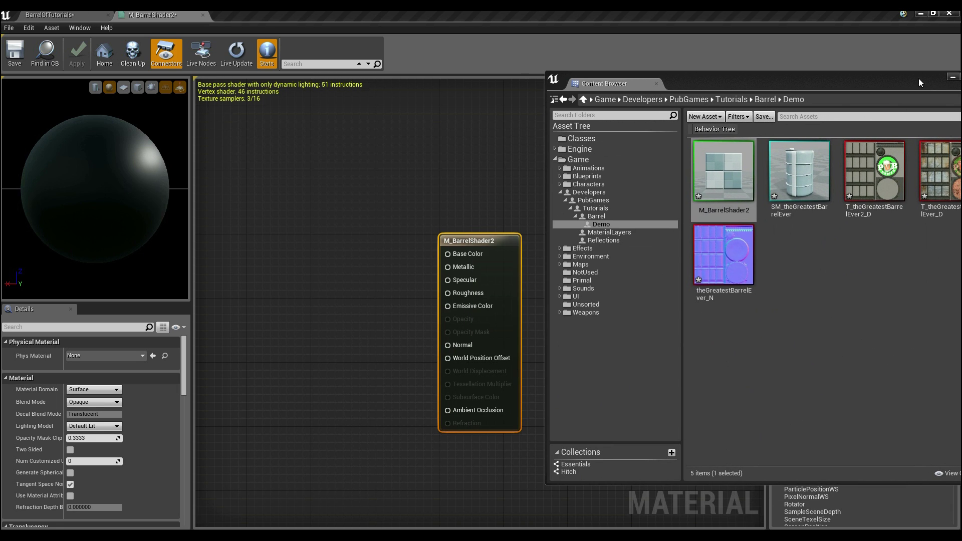
click(765, 300)
drag(832, 75, 657, 72)
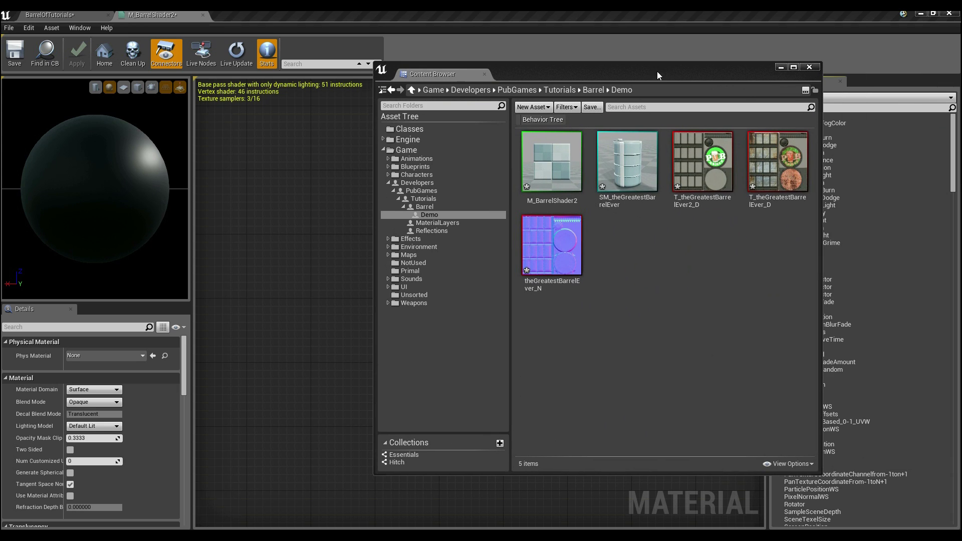
Add Texture Sample nodes for T_theGreatestBarrelEver_D and theGreatestBarrelEver_N to the material graph, and close the Content Browser.
click(785, 185)
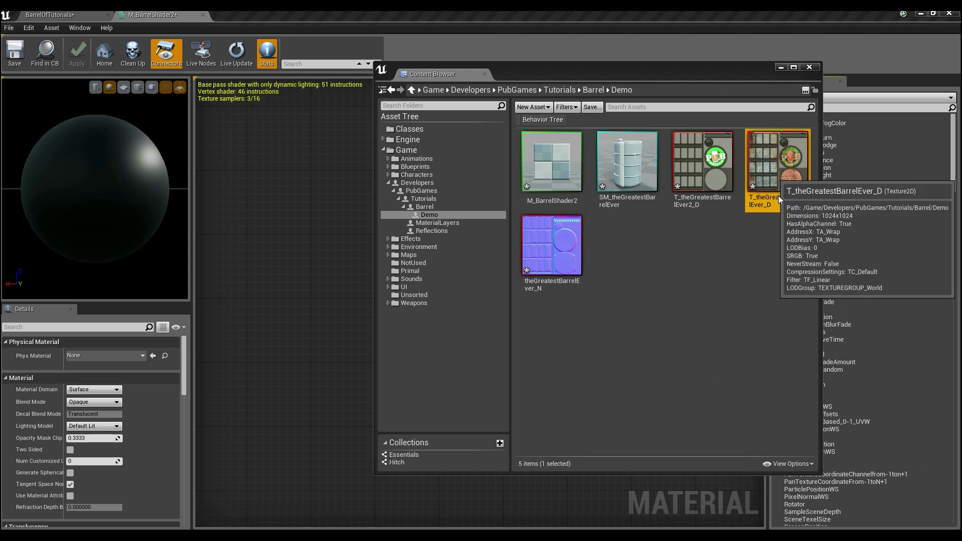
right_drag(331, 187, 327, 181)
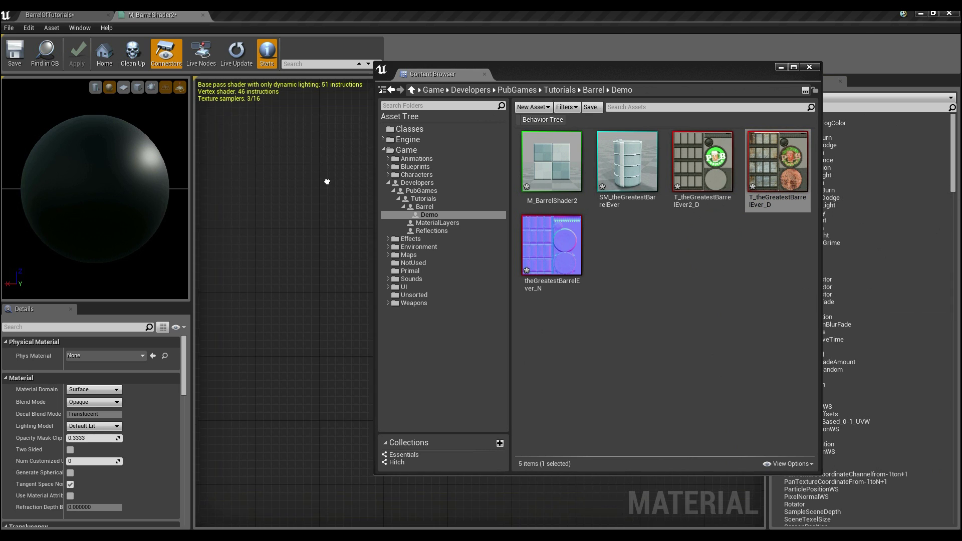
click(240, 161)
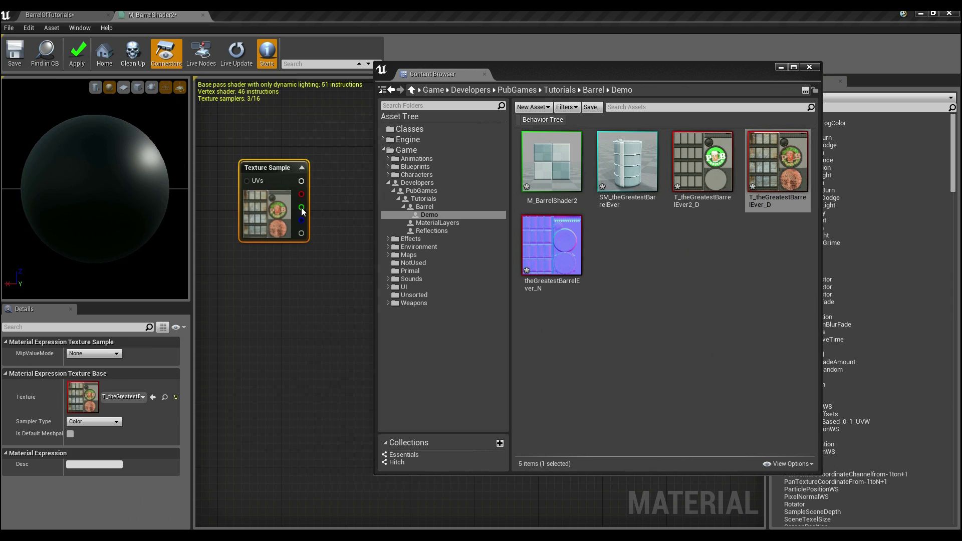
click(572, 255)
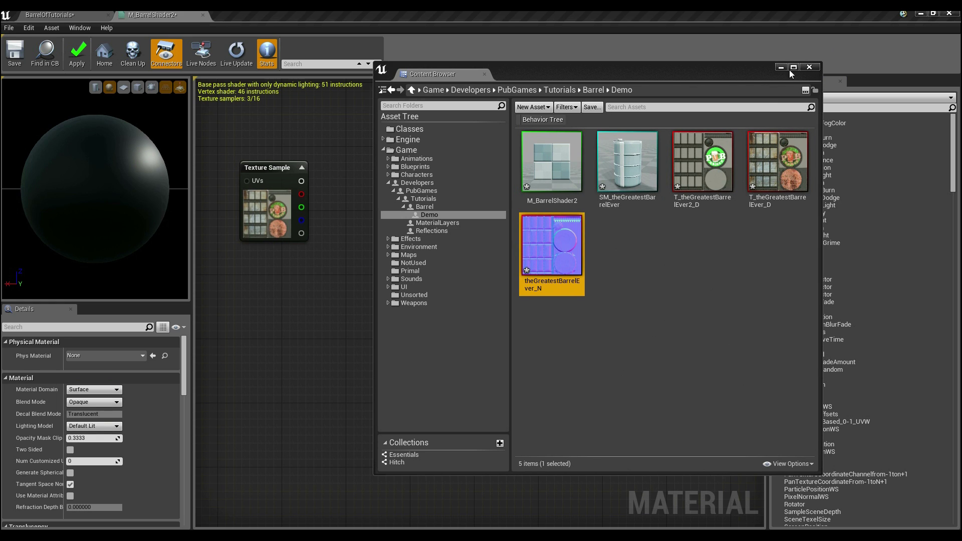
click(306, 291)
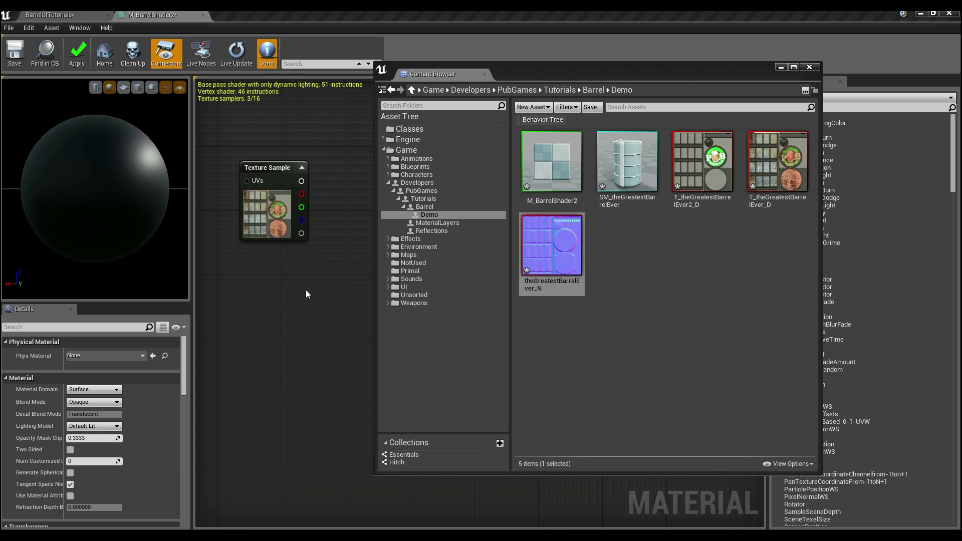
click(266, 285)
click(809, 67)
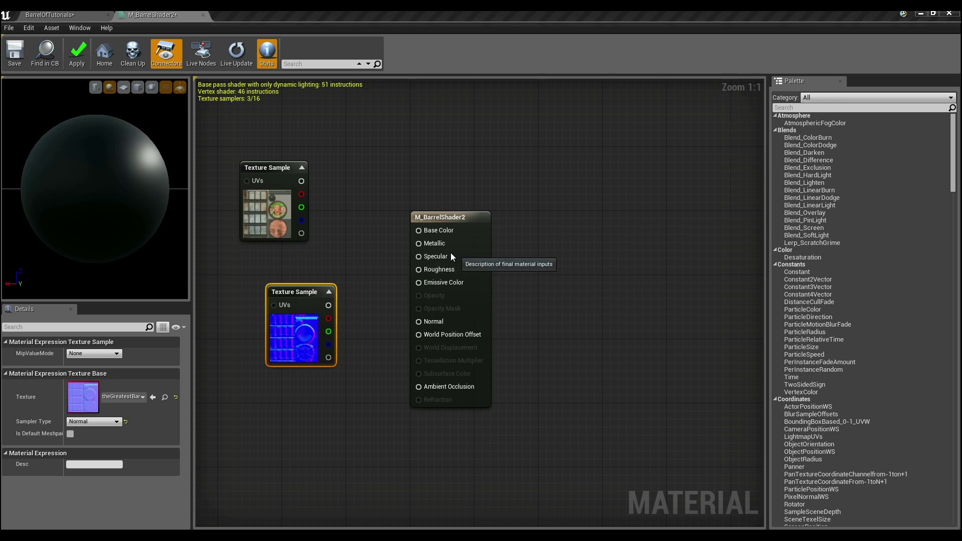
Arrange the two Texture Sample nodes in a column before the material node, diffuse texture above the normal map.
right_drag(356, 254, 458, 198)
drag(393, 282, 320, 318)
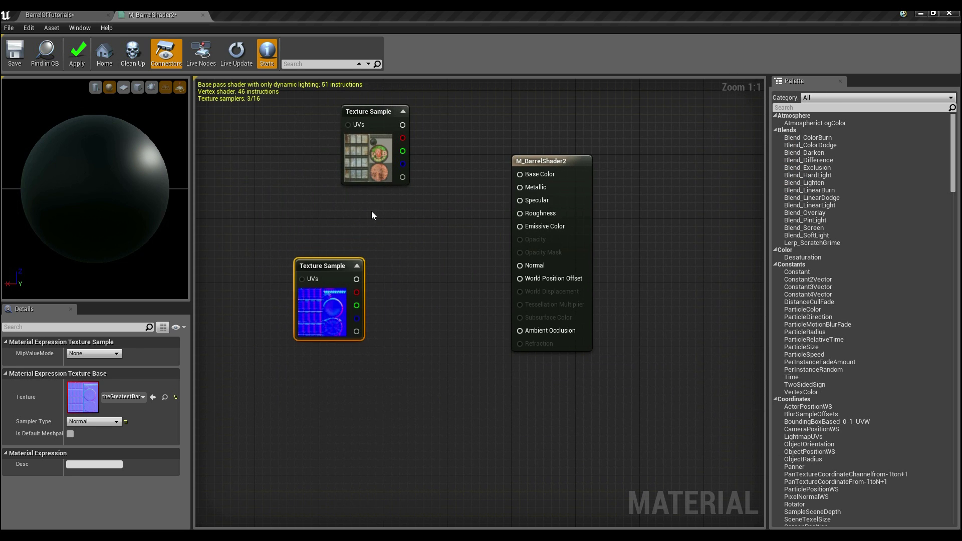
drag(389, 149, 340, 158)
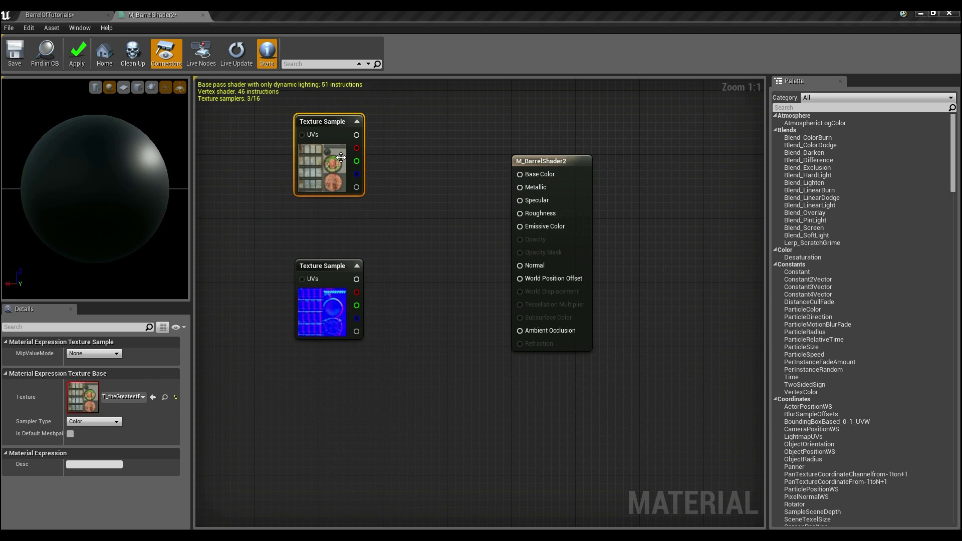
click(376, 241)
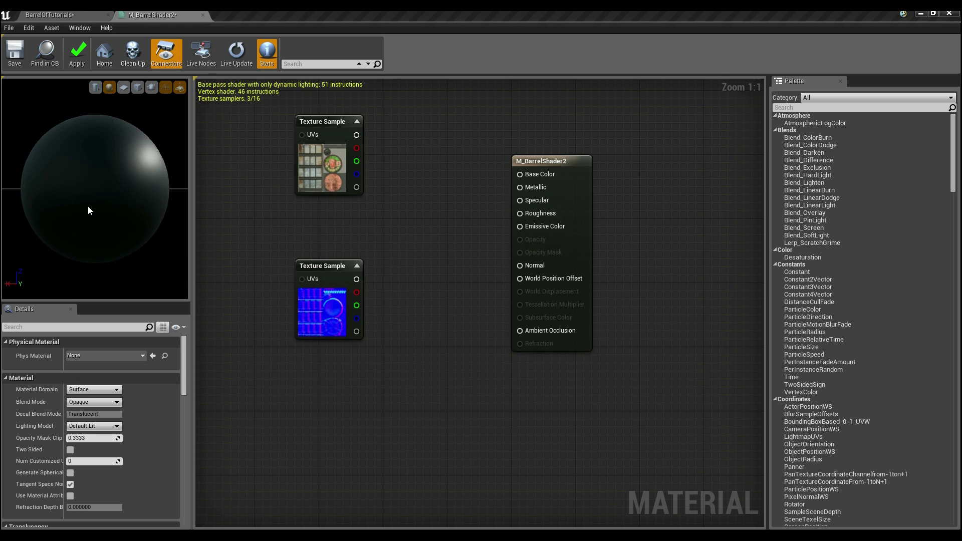
Return to the BarrelOfTutorials level and locate the front barrel's mesh asset in the Content Browser.
click(50, 14)
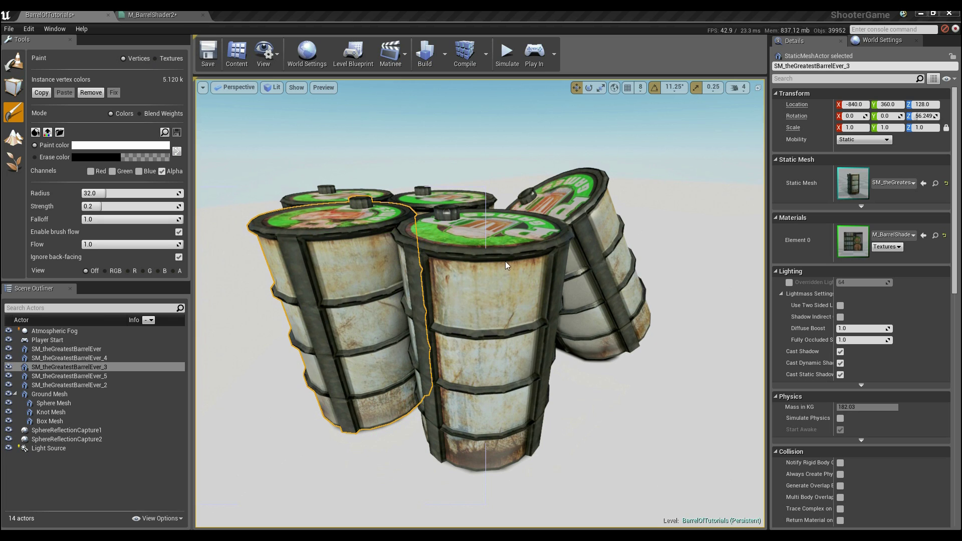
click(466, 316)
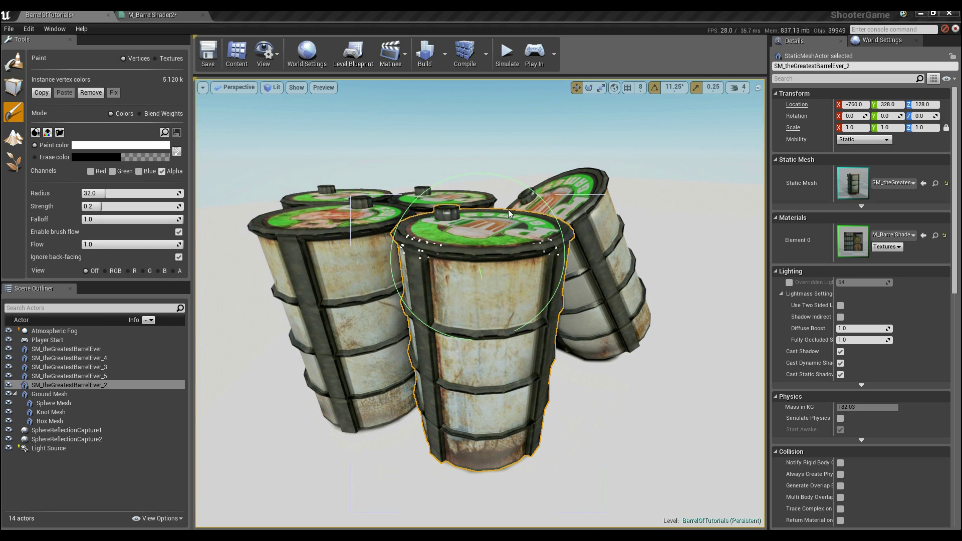
right_click(479, 296)
click(522, 274)
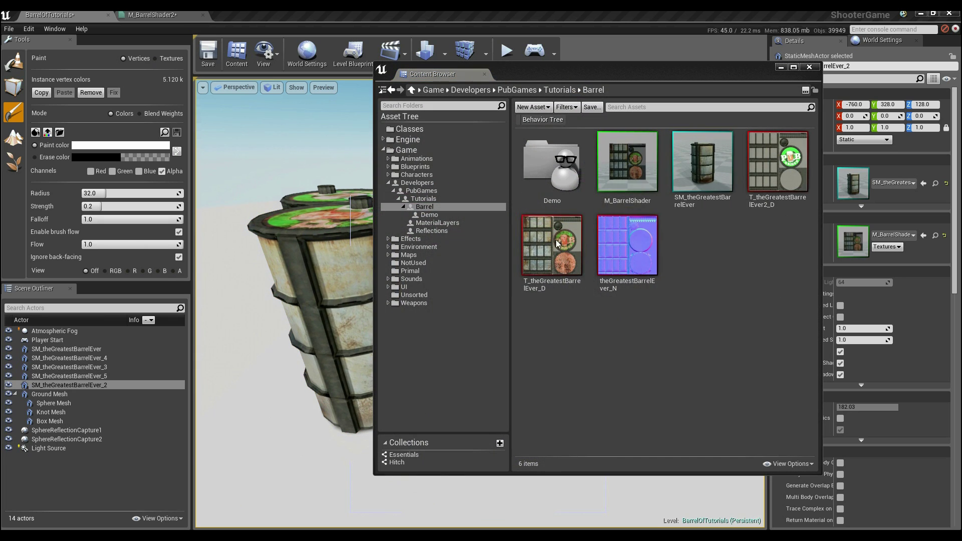
Use SM_theGreatestBarrelEver from the Demo folder as the preview mesh of M_BarrelShader2, and close the Content Browser.
double_click(567, 170)
click(632, 178)
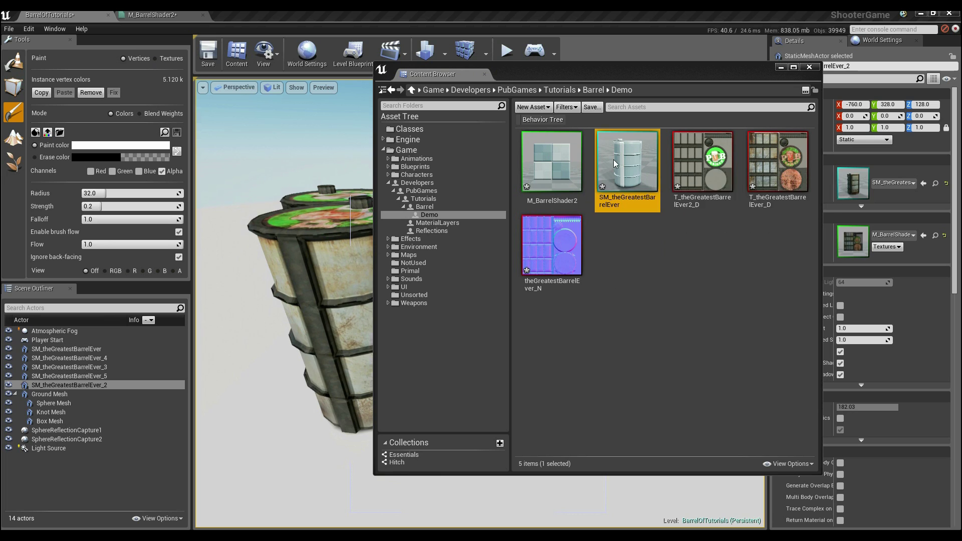
click(150, 14)
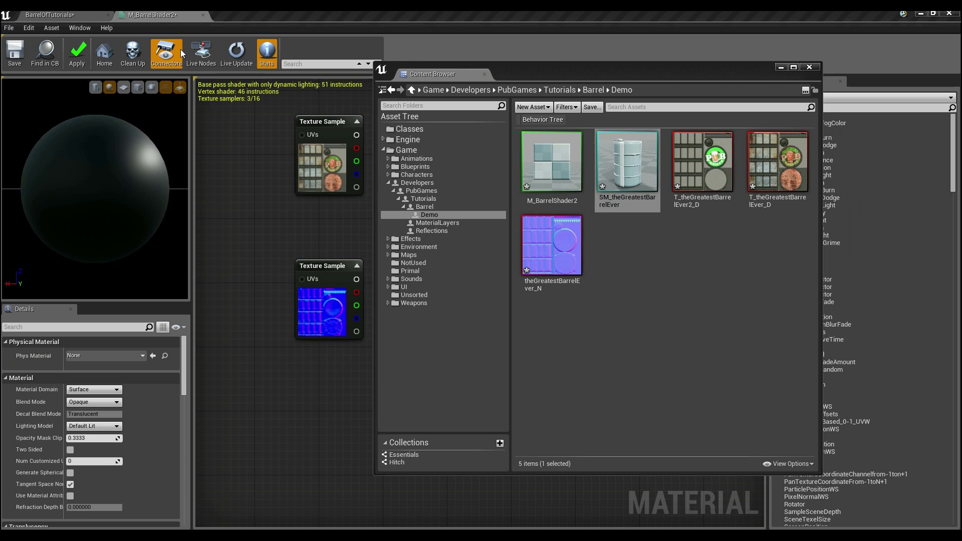
click(150, 89)
drag(128, 156, 165, 186)
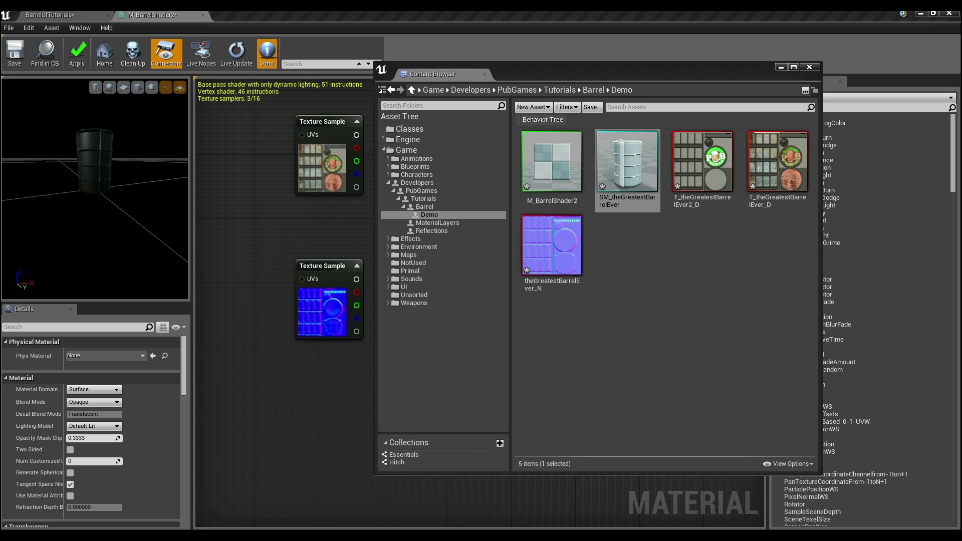
click(809, 67)
Move the diffuse Texture Sample closer to the normal map node, and connect their colour outputs to Base Color and Normal respectively.
right_drag(409, 224, 415, 253)
click(330, 205)
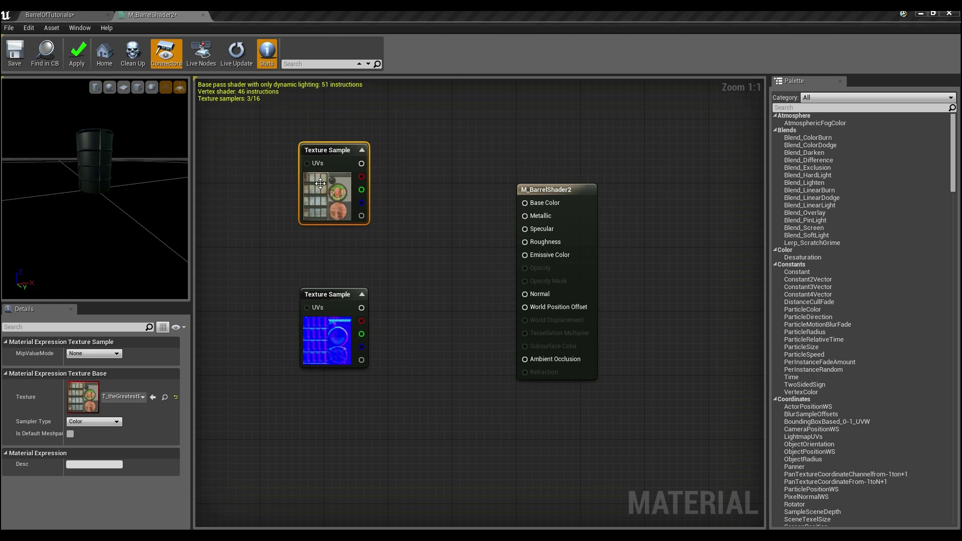
drag(319, 179, 323, 211)
right_drag(409, 201, 385, 191)
scroll(385, 191, up, 1)
click(370, 211)
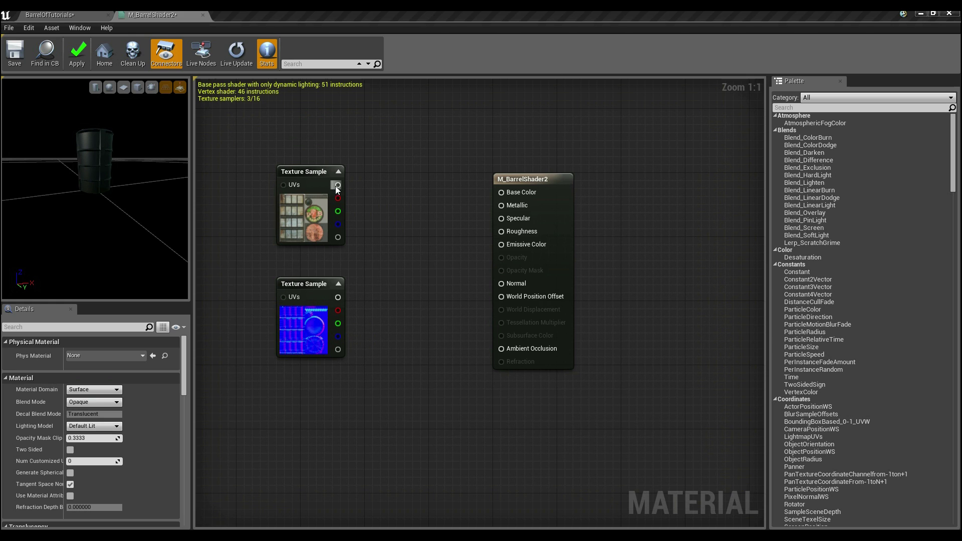
drag(333, 185, 501, 192)
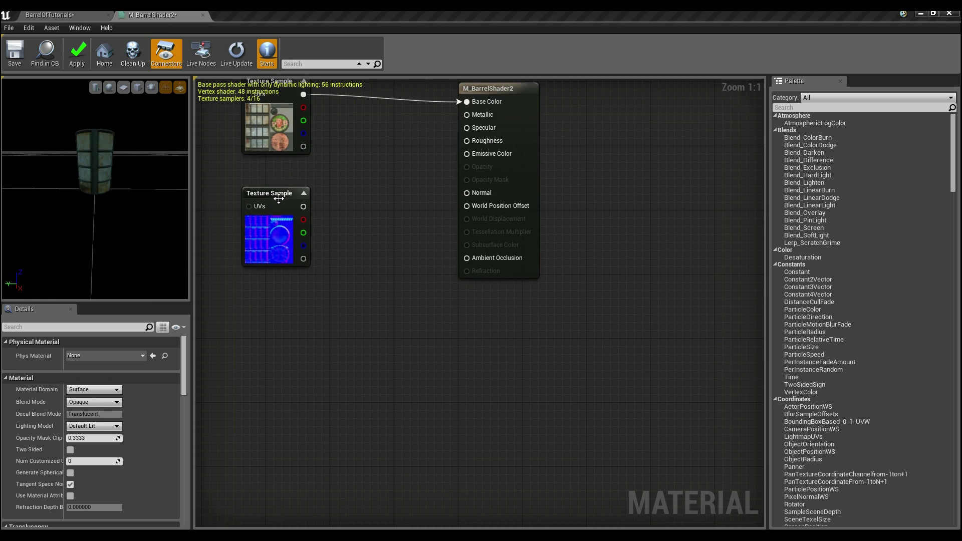
drag(303, 206, 472, 192)
Connect the diffuse Texture Sample's alpha output to Specular, and inspect the textured barrel in the preview from several angles.
mouse_move(127, 163)
mouse_down()
mouse_move(122, 155)
mouse_move(108, 181)
mouse_move(114, 165)
mouse_up()
scroll(102, 166, down, 3)
right_drag(102, 166, 109, 139)
mouse_move(109, 139)
mouse_down()
mouse_move(107, 176)
mouse_move(108, 147)
mouse_up()
right_drag(108, 147, 134, 92)
drag(132, 120, 134, 112)
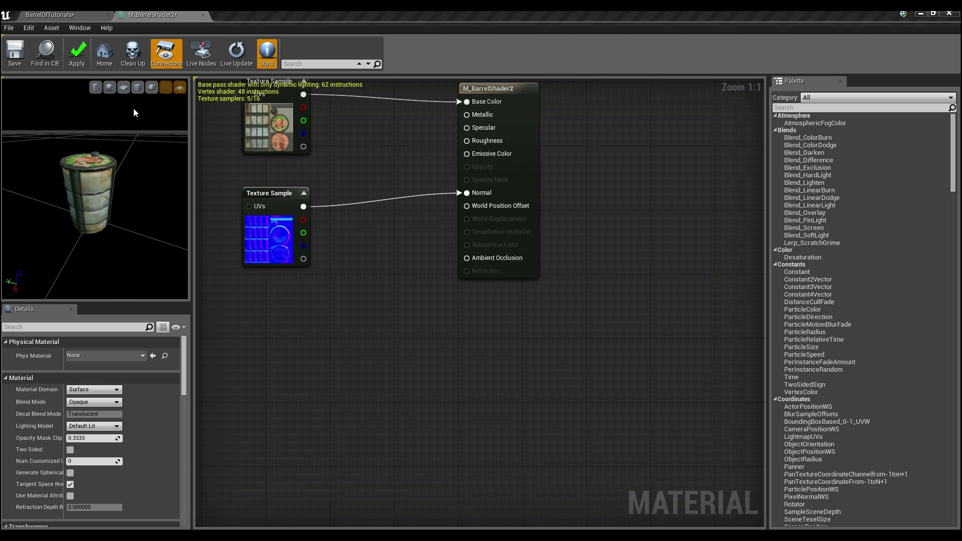
right_drag(340, 122, 324, 140)
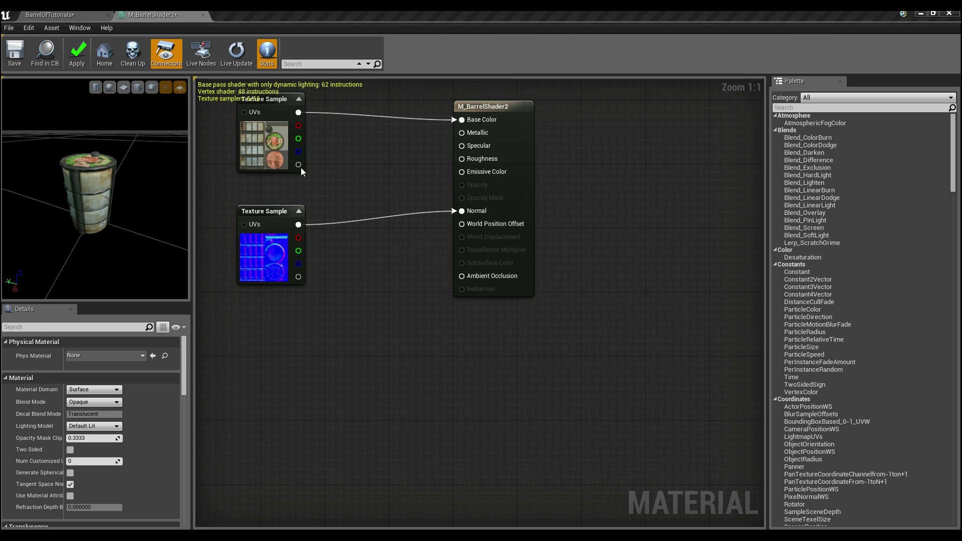
drag(299, 164, 462, 145)
drag(104, 211, 98, 173)
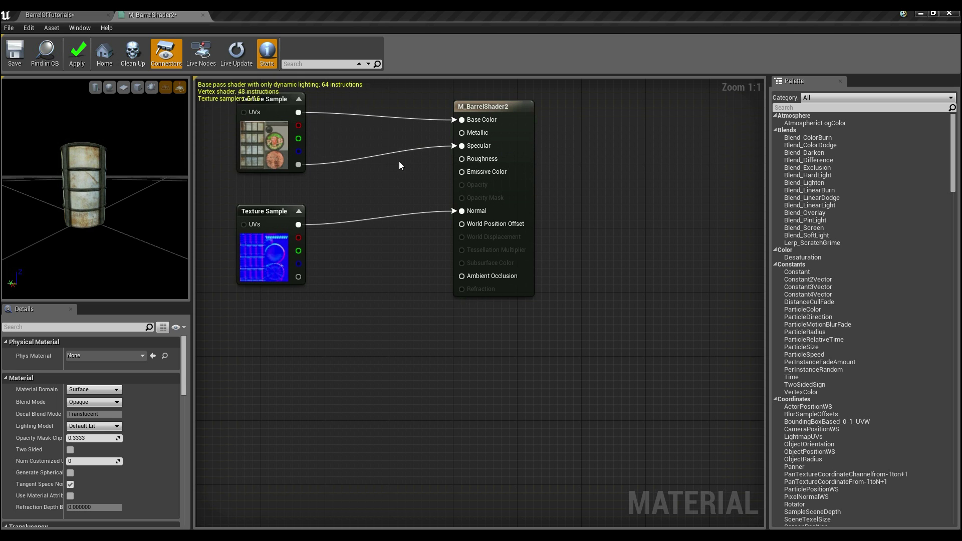
mouse_move(85, 171)
mouse_down()
mouse_move(76, 220)
mouse_move(90, 175)
mouse_up()
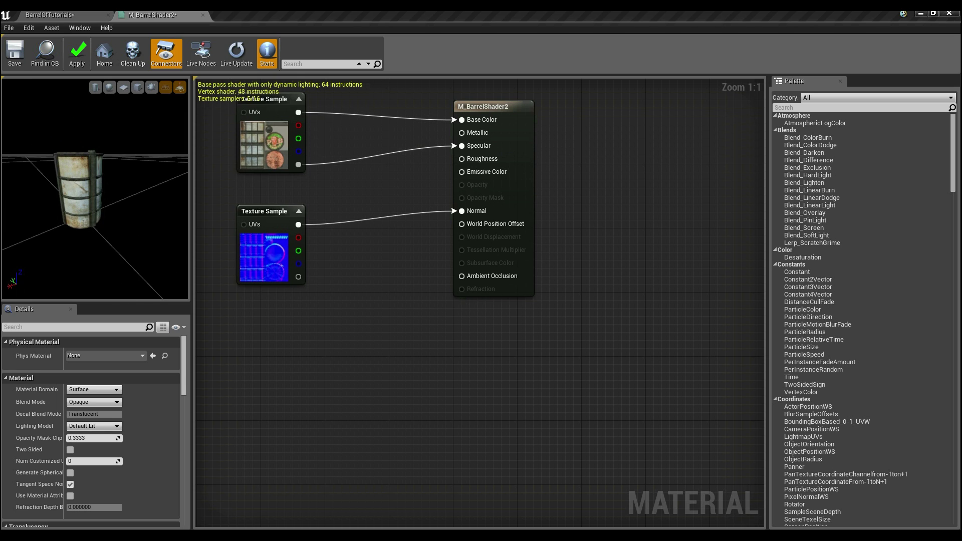
Spread the diffuse and normal map Texture Sample nodes apart vertically to make room between them.
right_drag(383, 196, 392, 266)
drag(267, 221, 258, 149)
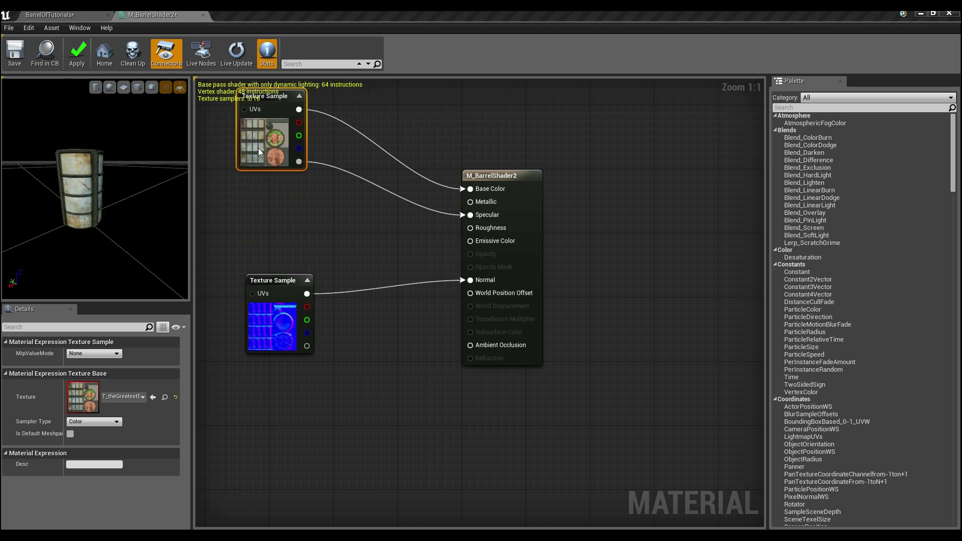
click(296, 236)
right_drag(302, 225, 315, 180)
click(295, 294)
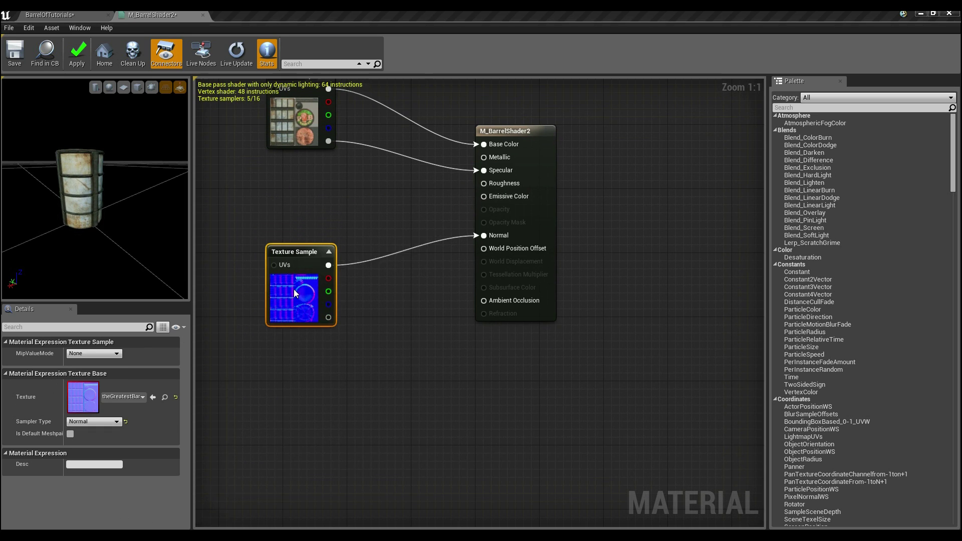
drag(294, 290, 302, 337)
Add a Constant node between the two Texture Samples and connect it to the Metallic input.
click(819, 107)
text(cvc)
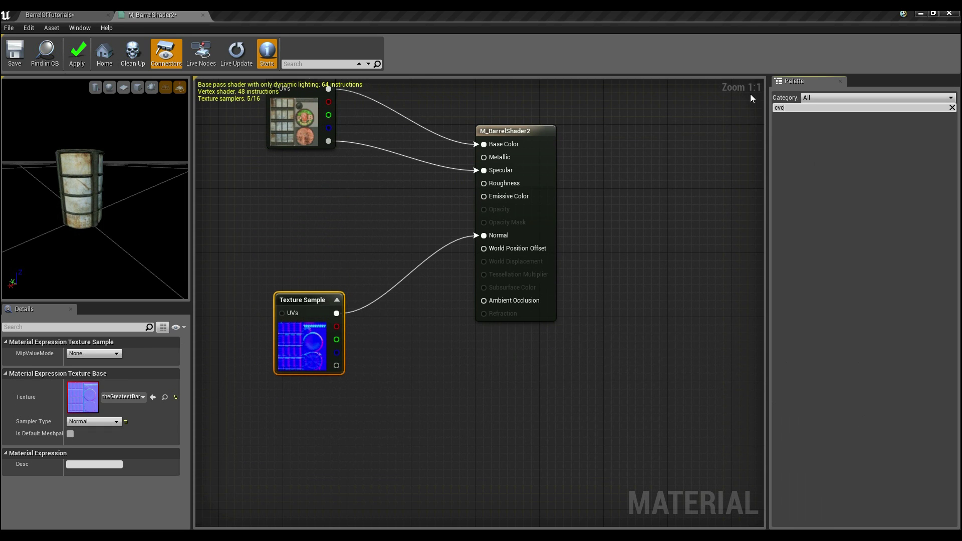
key(BackSpace)
key(BackSpace)
key(BackSpace)
text(constant)
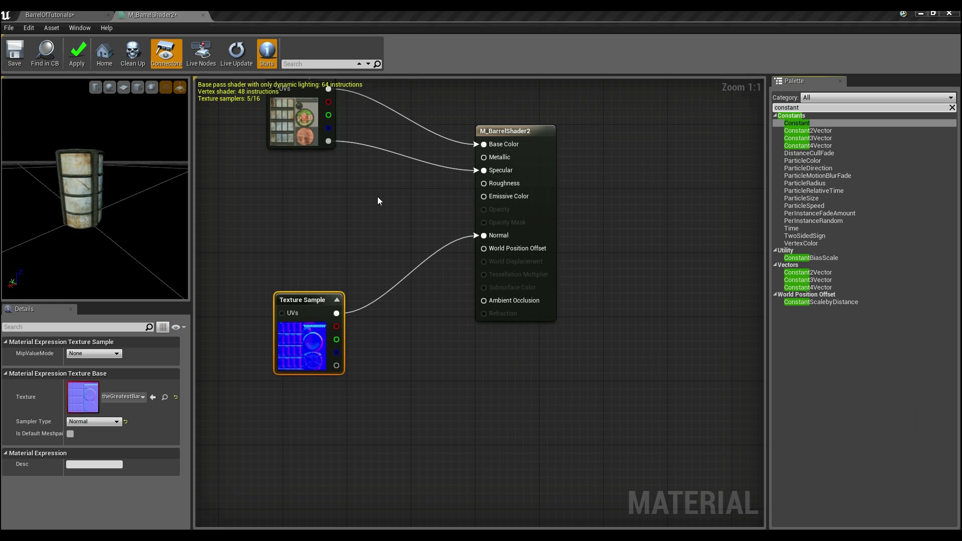
right_drag(378, 197, 421, 205)
key(1)
click(357, 195)
drag(387, 238, 355, 223)
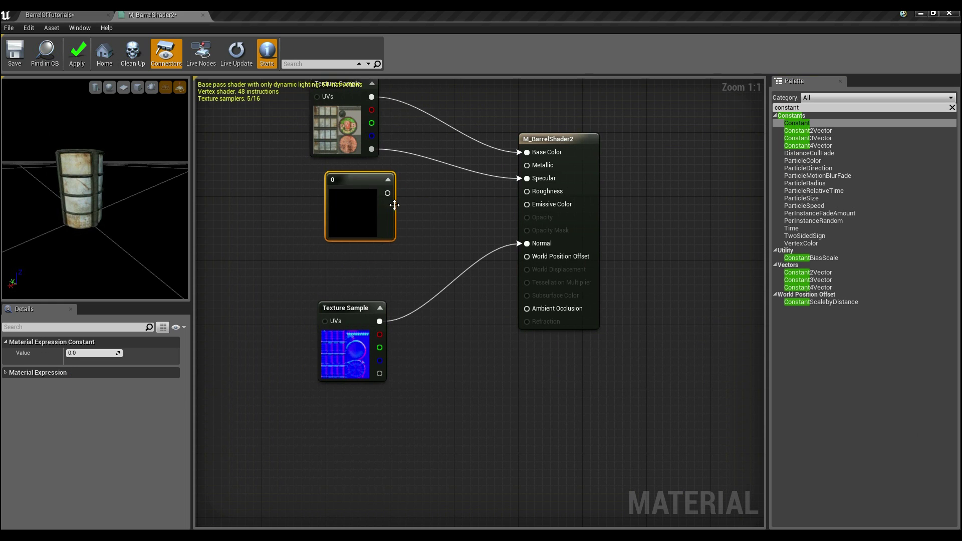
drag(389, 195, 527, 165)
right_drag(519, 190, 516, 238)
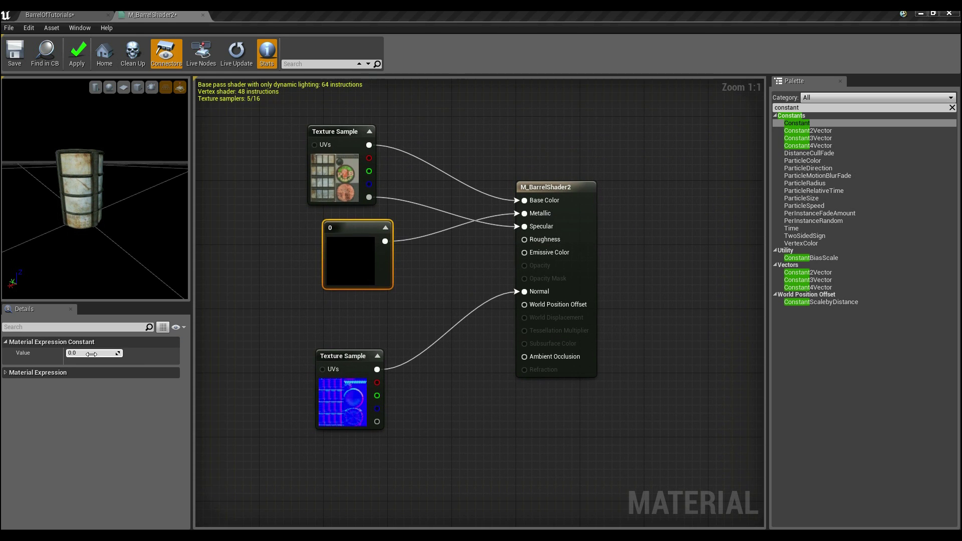
Set the Metallic constant to 1 and inspect the barrel's shine close up in the preview.
click(91, 354)
mouse_move(129, 207)
right_down()
mouse_move(130, 226)
mouse_move(129, 176)
mouse_move(130, 206)
right_up()
mouse_move(129, 206)
mouse_down()
mouse_move(86, 225)
mouse_move(110, 201)
mouse_move(145, 204)
mouse_up()
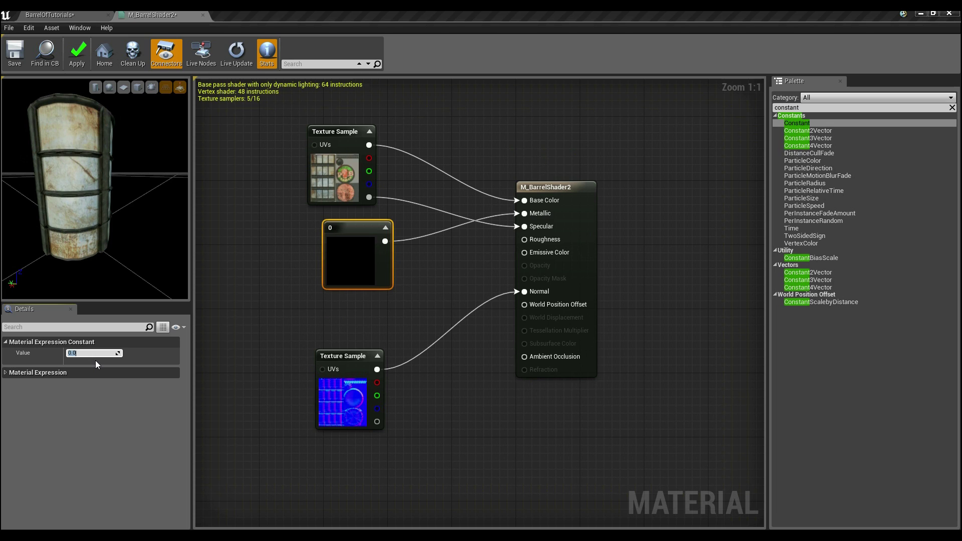
text(1)
key(Return)
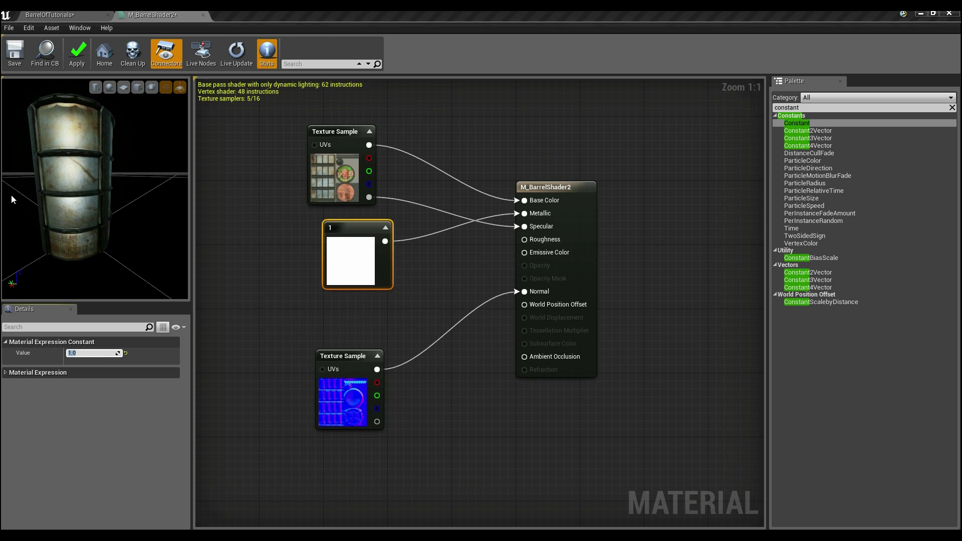
drag(95, 191, 100, 160)
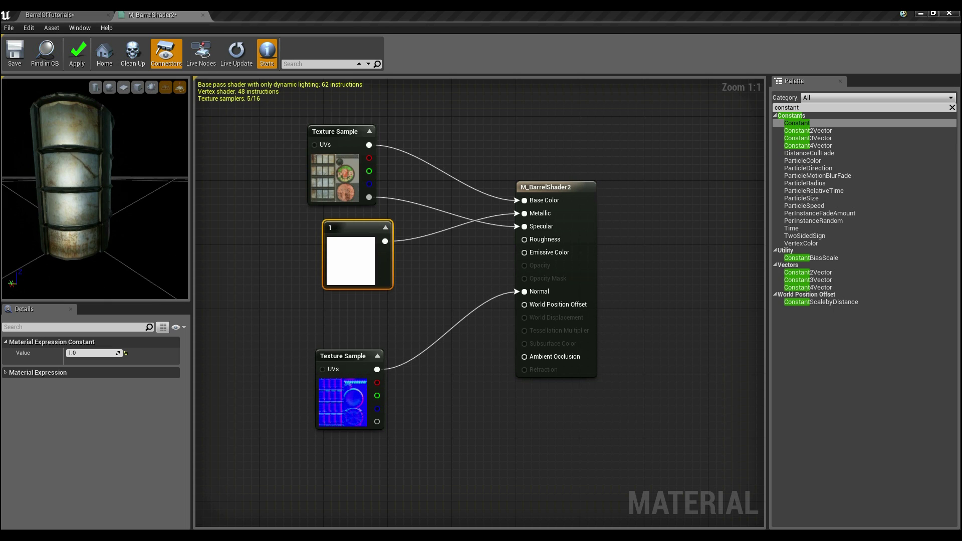
Set the Metallic constant to 0.8 and check the barrel preview.
click(88, 357)
text(0.8)
key(Return)
drag(128, 221, 129, 225)
click(228, 276)
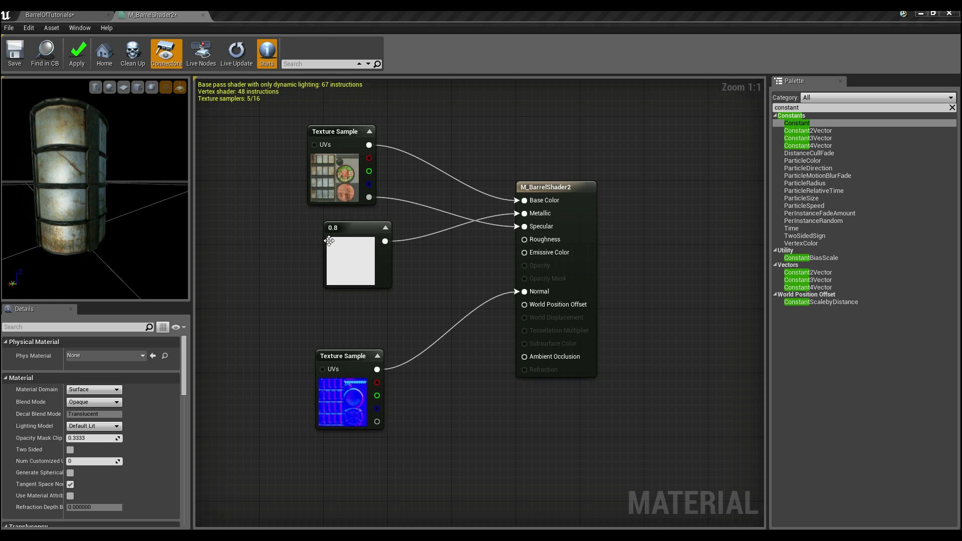
Move the 0.8 Constant up beneath the diffuse texture and lower the normal map node to free space between them.
right_drag(346, 280, 349, 274)
click(353, 266)
mouse_move(345, 241)
mouse_down()
mouse_move(344, 282)
mouse_move(342, 227)
mouse_move(333, 233)
mouse_up()
right_drag(370, 357, 377, 292)
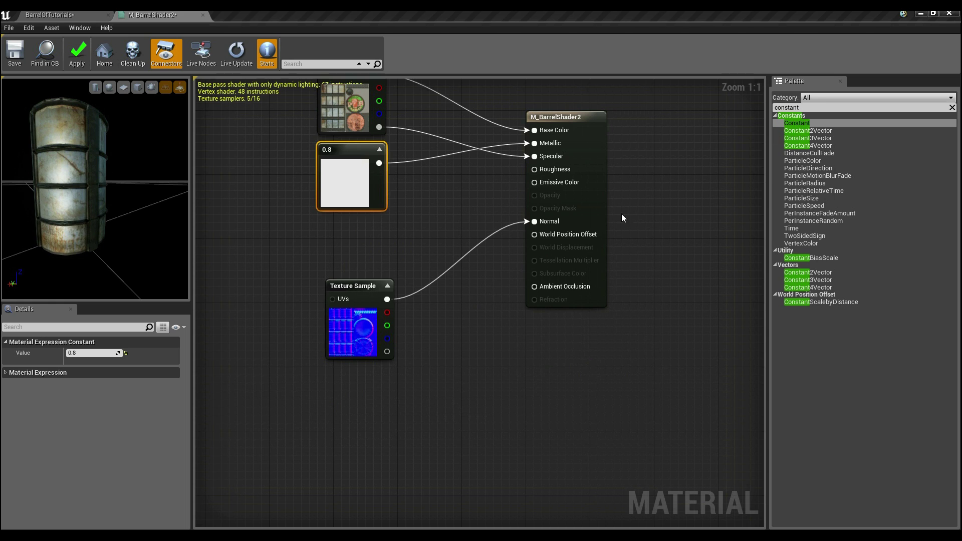
click(353, 333)
drag(356, 313, 360, 371)
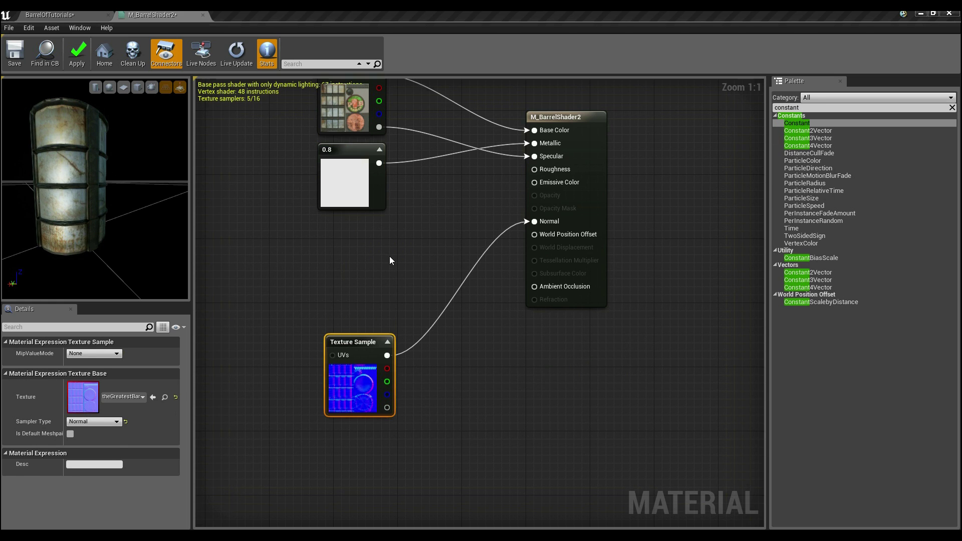
Duplicate the 0.8 Constant, place the copy directly below it, and connect the copy to Roughness.
click(389, 256)
click(351, 183)
key(ctrl+c)
key(ctrl+v)
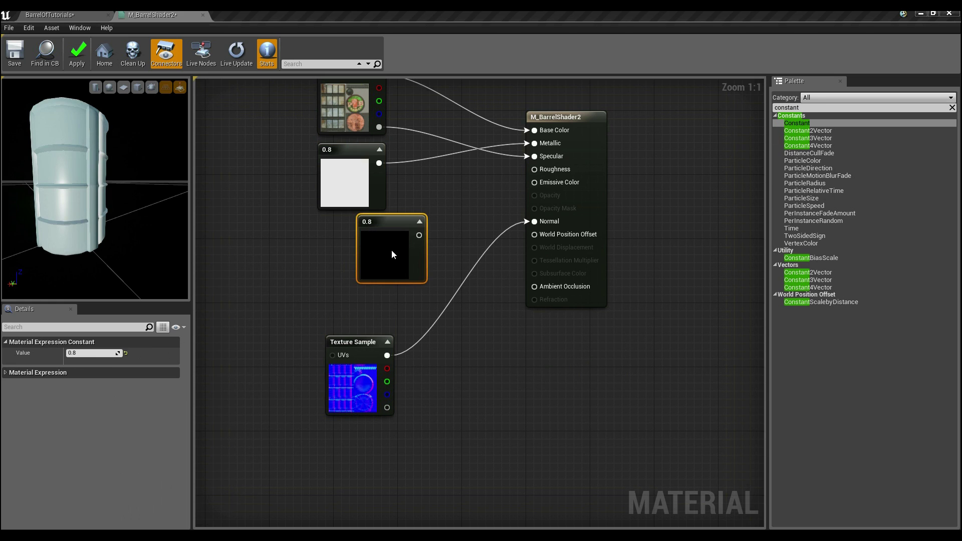
drag(392, 255, 351, 253)
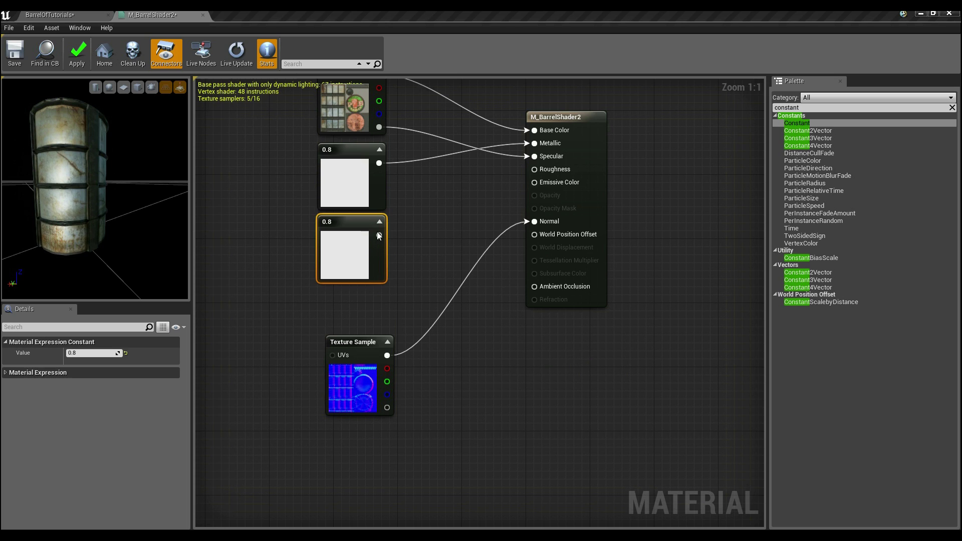
drag(377, 235, 544, 165)
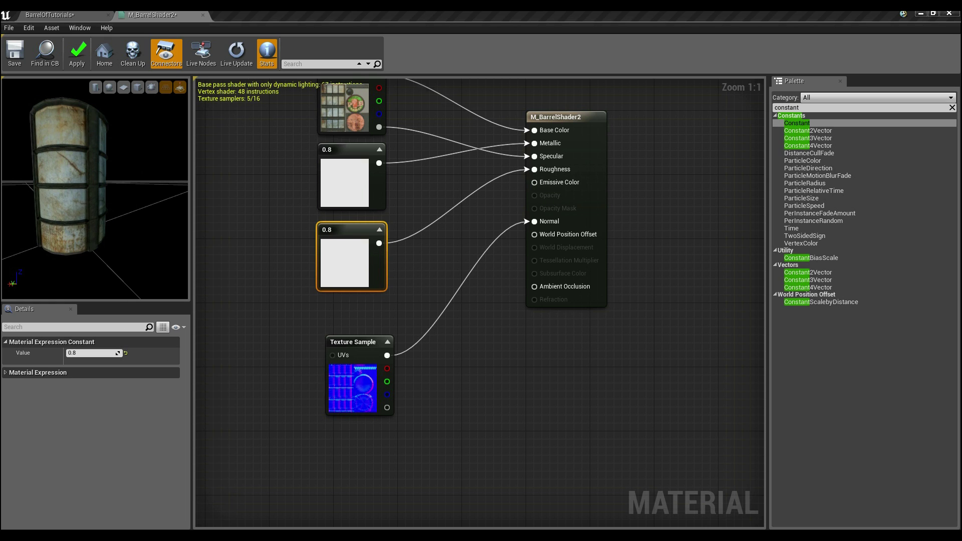
Set the Roughness constant to 0.9 and inspect the barrel preview.
drag(116, 210, 93, 223)
mouse_move(110, 180)
mouse_down()
mouse_move(113, 166)
mouse_move(118, 188)
mouse_up()
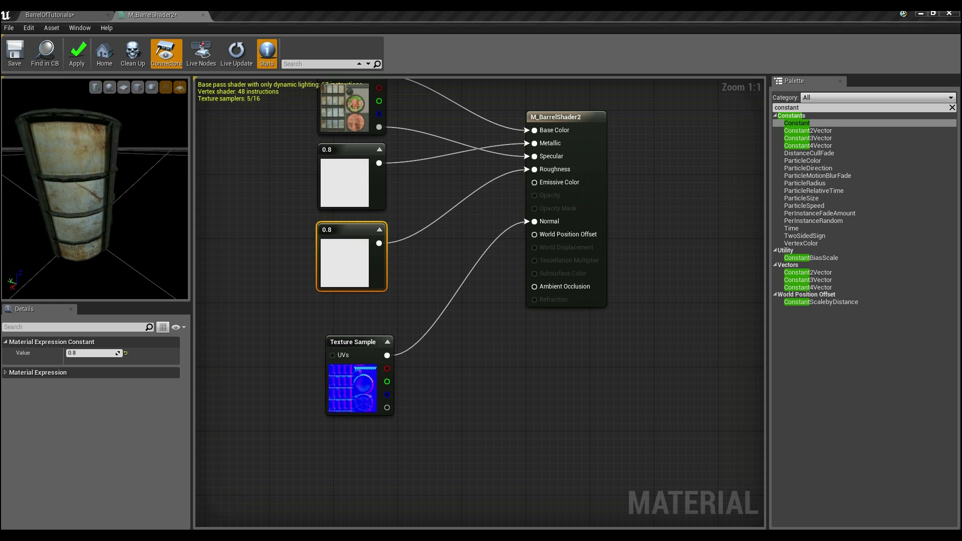
click(88, 353)
text(0.9)
key(Return)
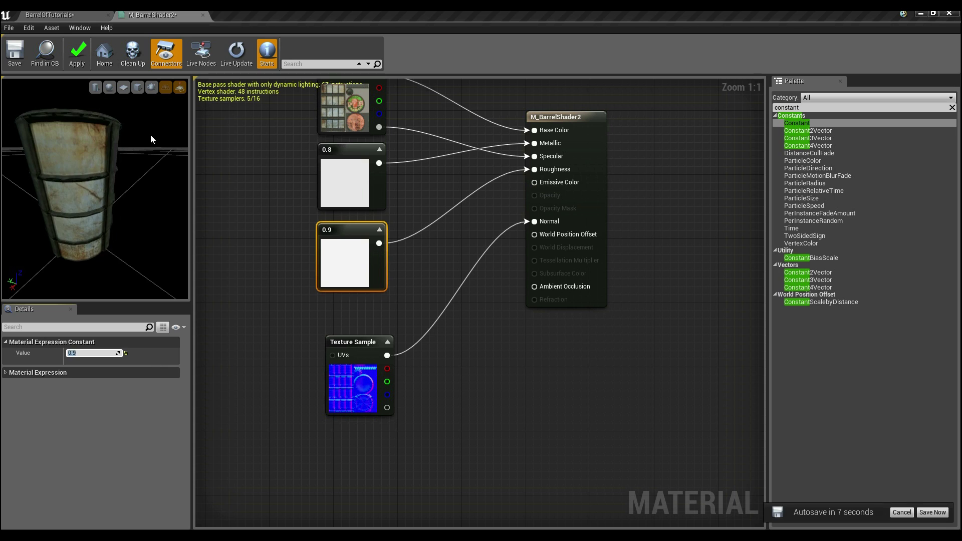
mouse_move(95, 200)
mouse_down()
mouse_move(117, 201)
mouse_move(80, 193)
mouse_move(113, 201)
mouse_move(112, 221)
mouse_move(112, 198)
mouse_move(92, 200)
mouse_up()
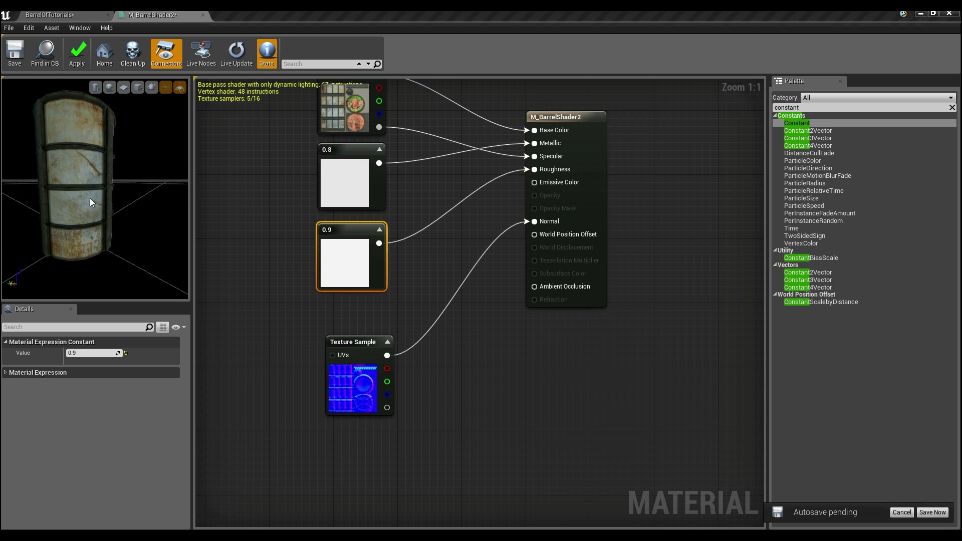
Save M_BarrelShader2 and detach its material editor into a floating window over the level.
click(23, 56)
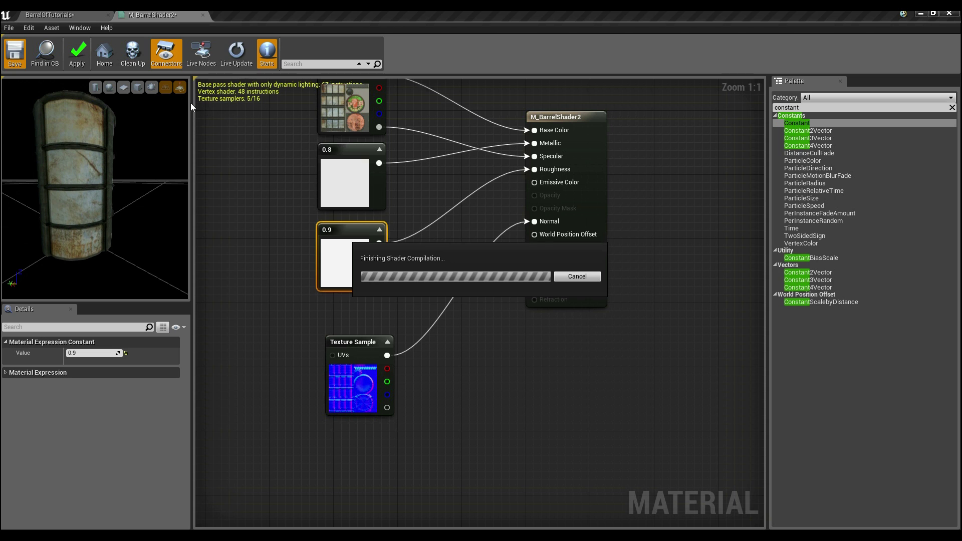
click(70, 14)
click(155, 15)
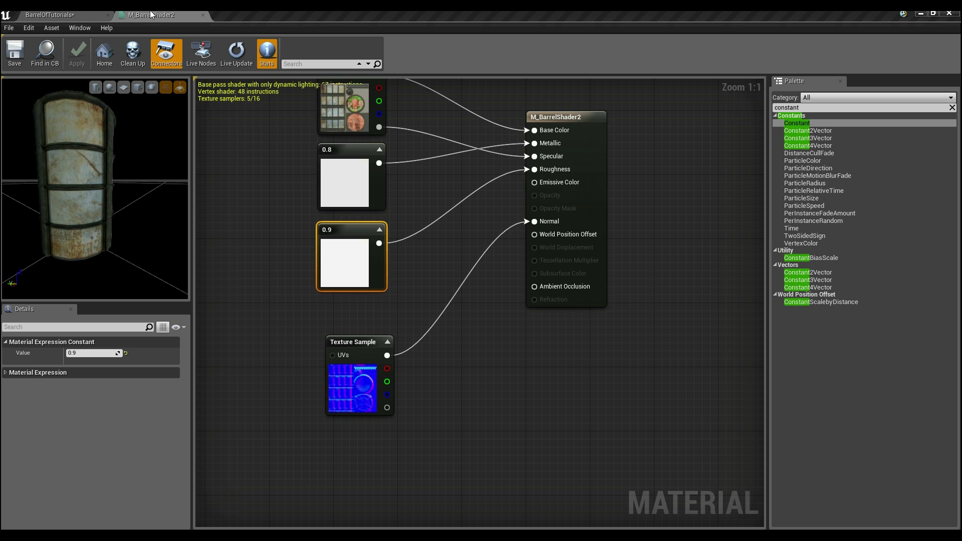
drag(151, 15, 236, 106)
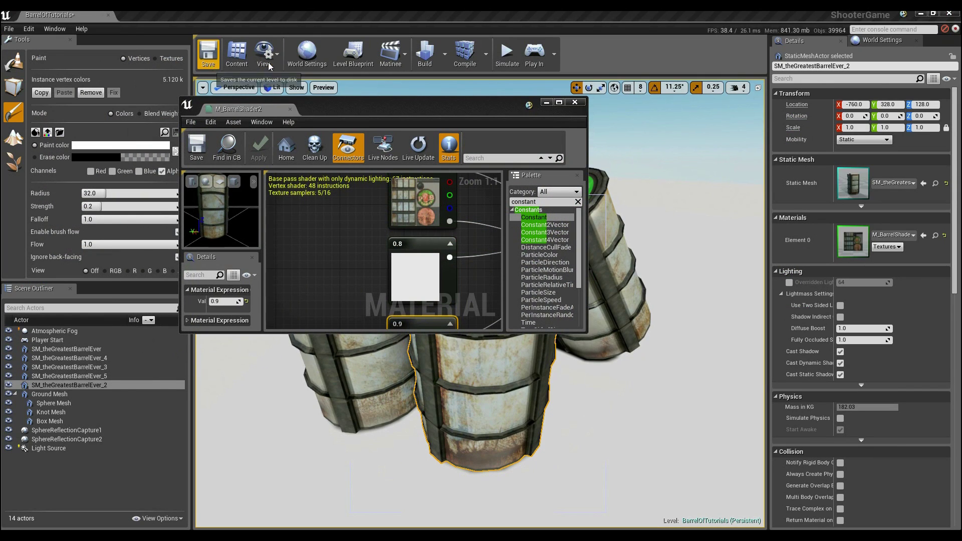
Open the Demo folder's SM_theGreatestBarrelEver in the static mesh editor, and bring the Content Browser back to the front.
click(237, 53)
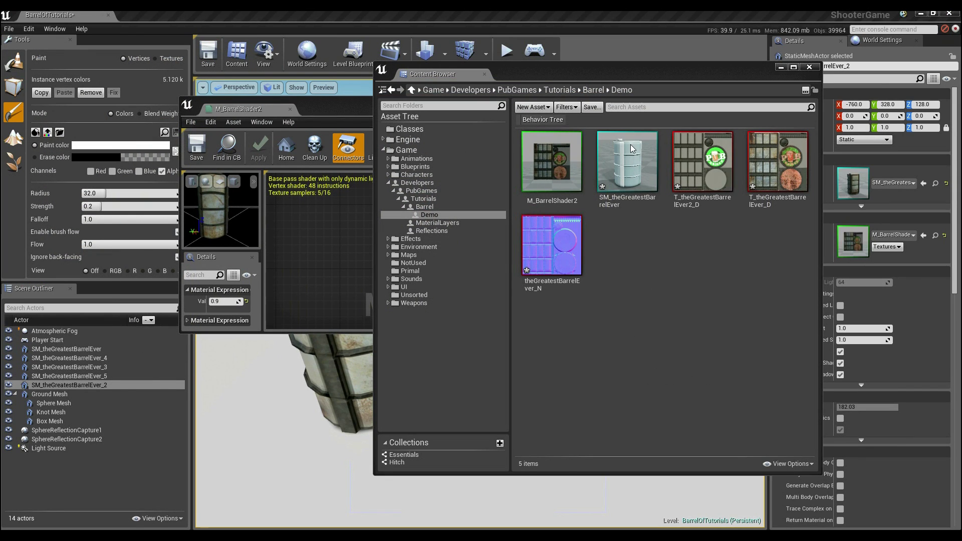
click(619, 174)
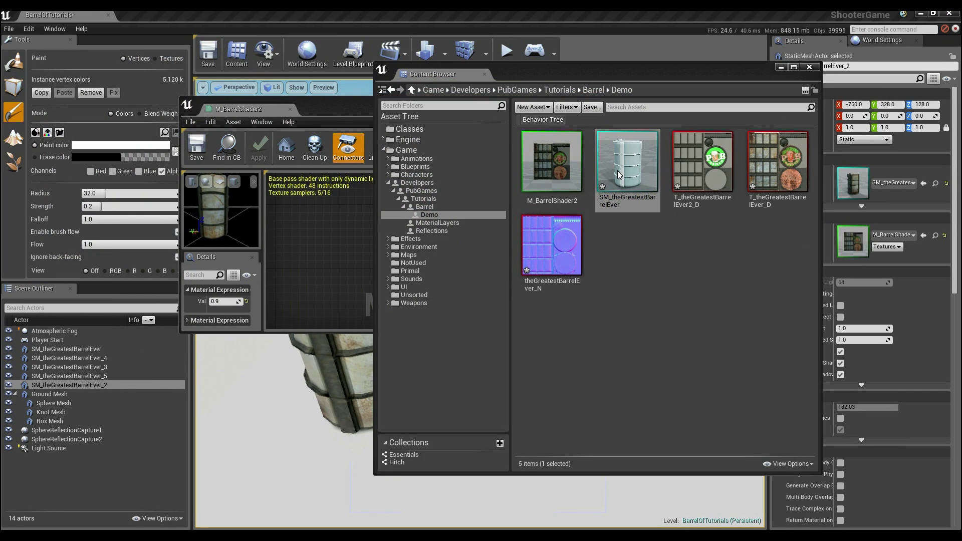
key(Return)
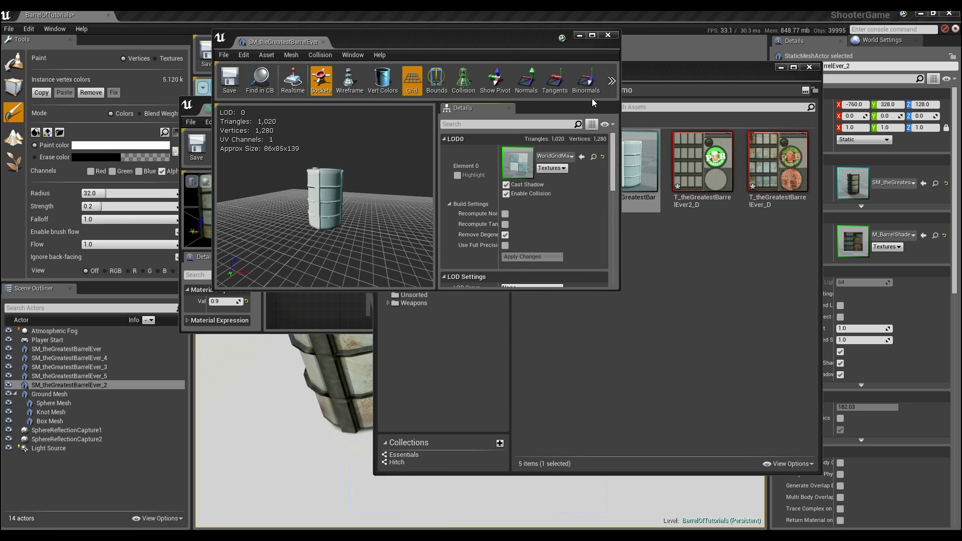
click(671, 288)
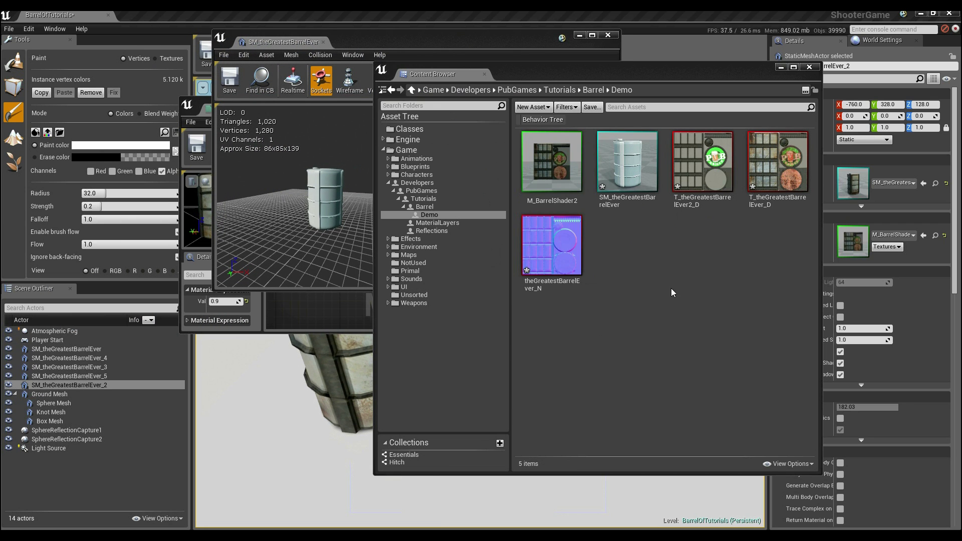
Assign M_BarrelShader2 to Element 0 of SM_theGreatestBarrelEver, check the mesh preview, and close the static mesh editor.
click(581, 162)
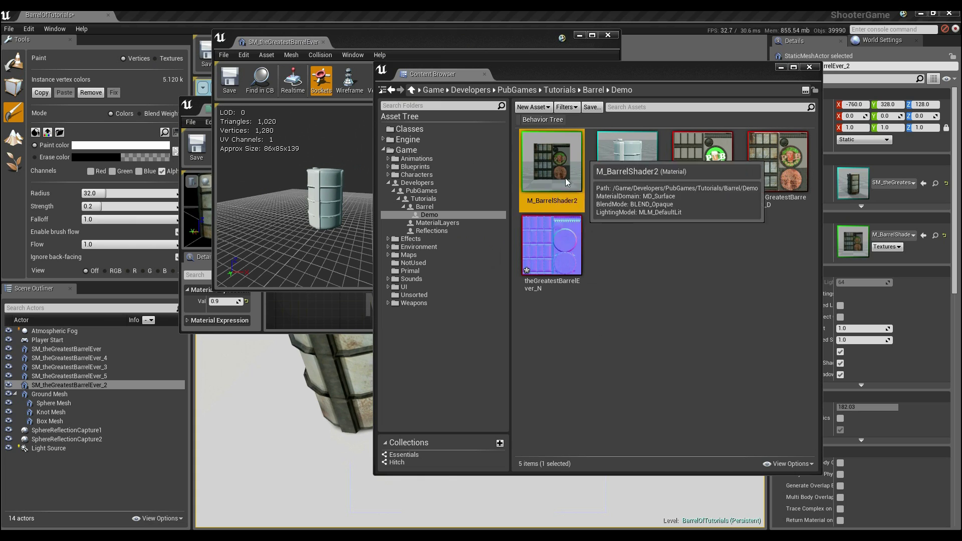
click(524, 47)
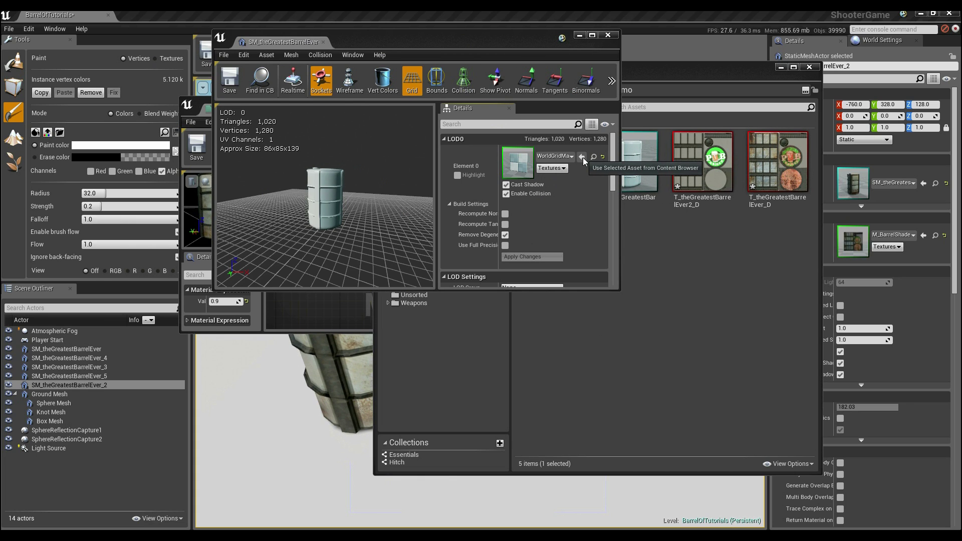
click(583, 157)
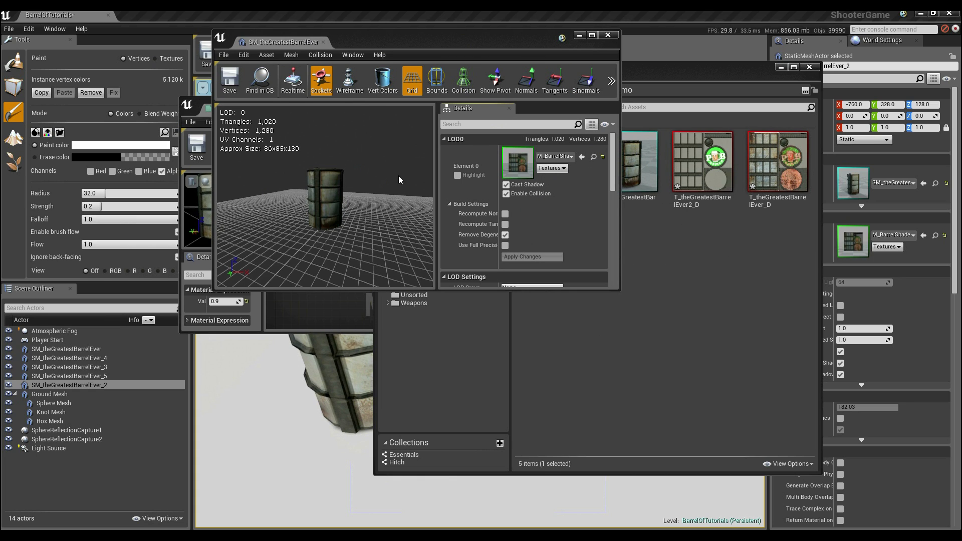
scroll(353, 203, up, 4)
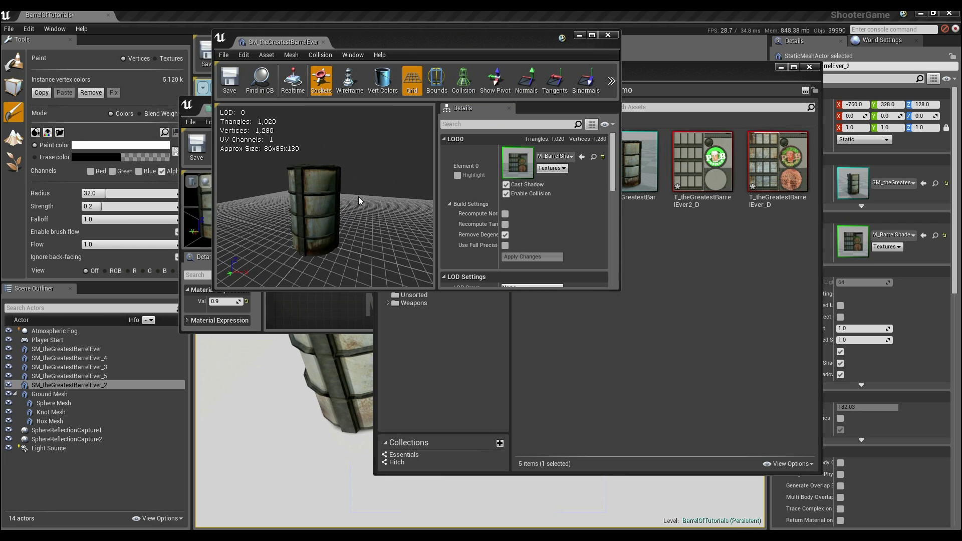
click(608, 35)
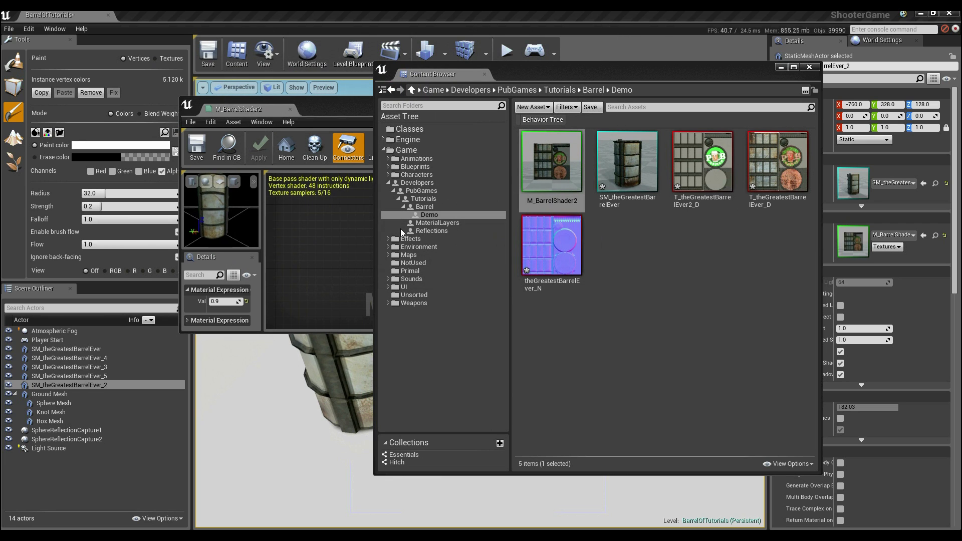
Move the floating material editor and Content Browser clear of the level view, and delete all the existing barrels from the level.
drag(351, 110, 377, 432)
drag(694, 74, 747, 358)
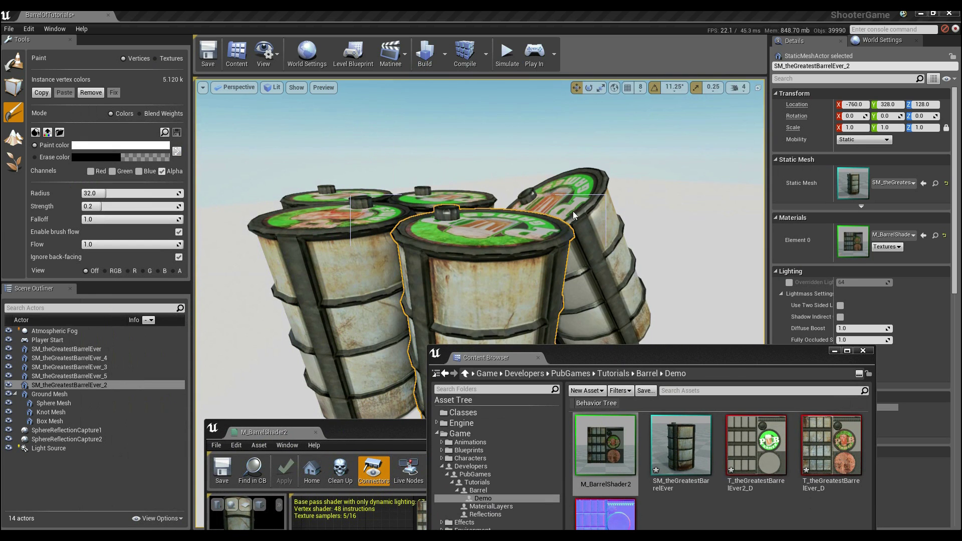
right_drag(574, 212, 574, 301)
scroll(569, 189, down, 6)
click(493, 219)
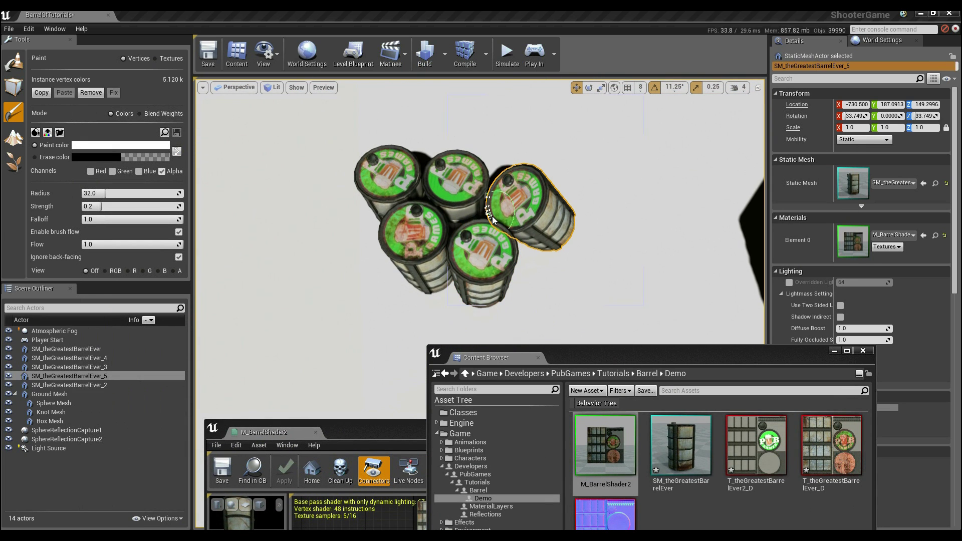
key(shift+e)
key(Delete)
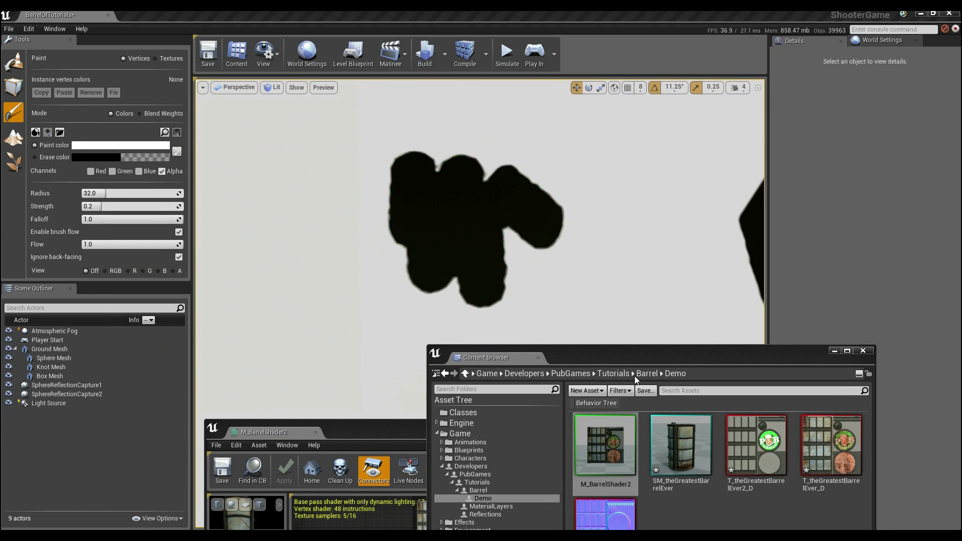
Place the Demo folder's SM_theGreatestBarrelEver on the level's ground and frame it for a close view.
right_drag(502, 245, 502, 180)
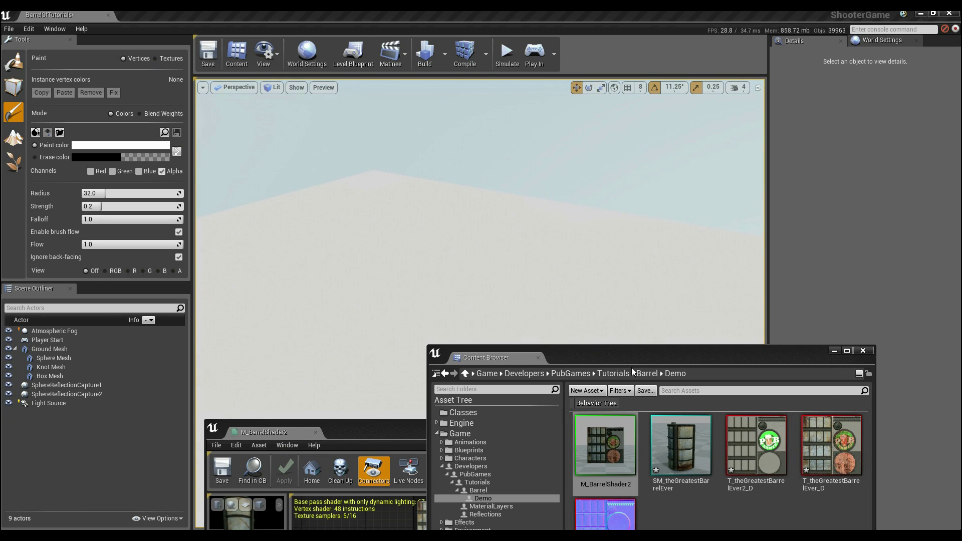
click(675, 453)
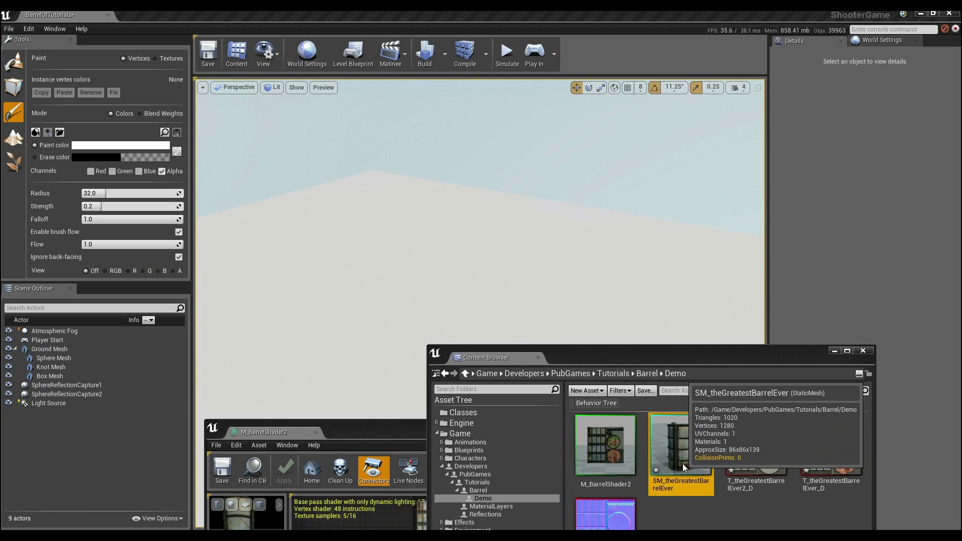
drag(683, 464, 473, 312)
key(f)
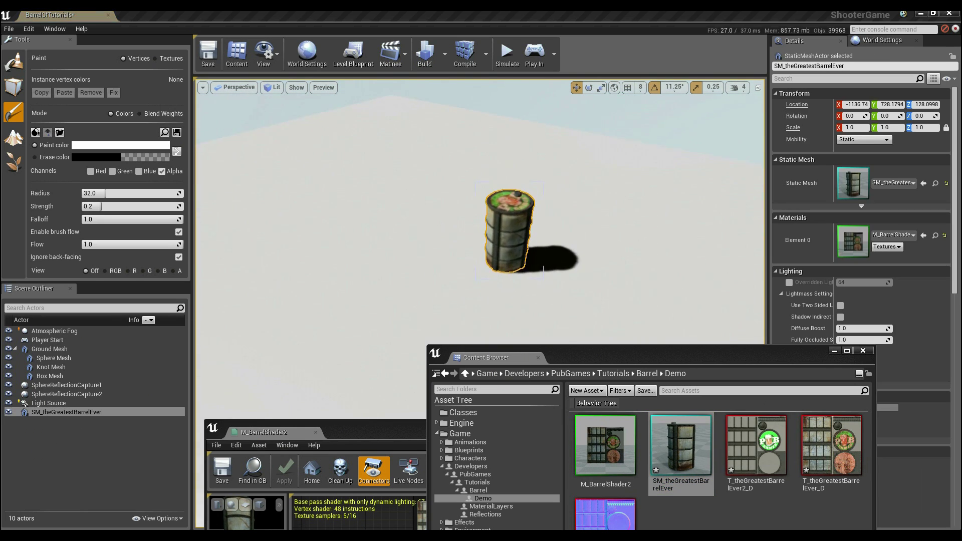
right_drag(501, 314, 662, 266)
right_drag(466, 293, 504, 306)
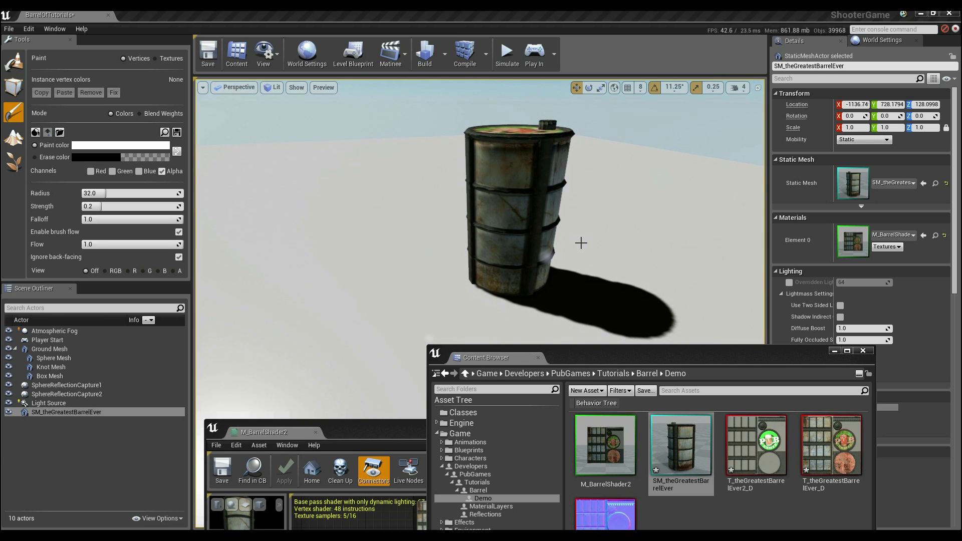